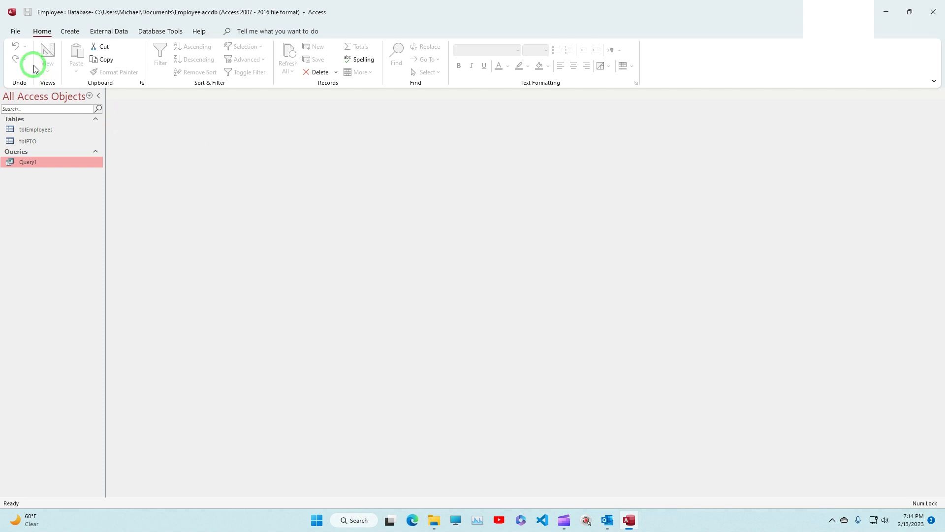
Step: Start a new query with the Simple Query Wizard, using the tblEmployees table as its source
{"action": "left_click", "coordinate": [71, 32]}
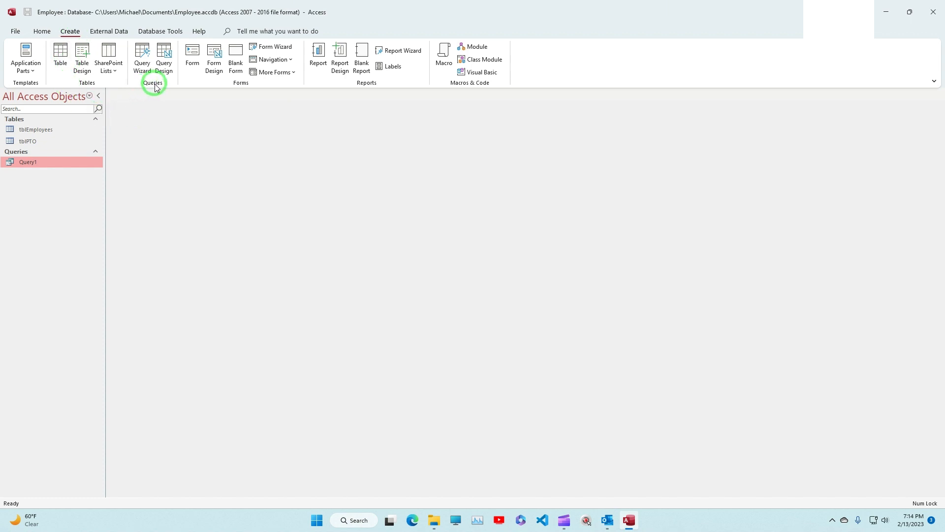
{"action": "left_click", "coordinate": [142, 59]}
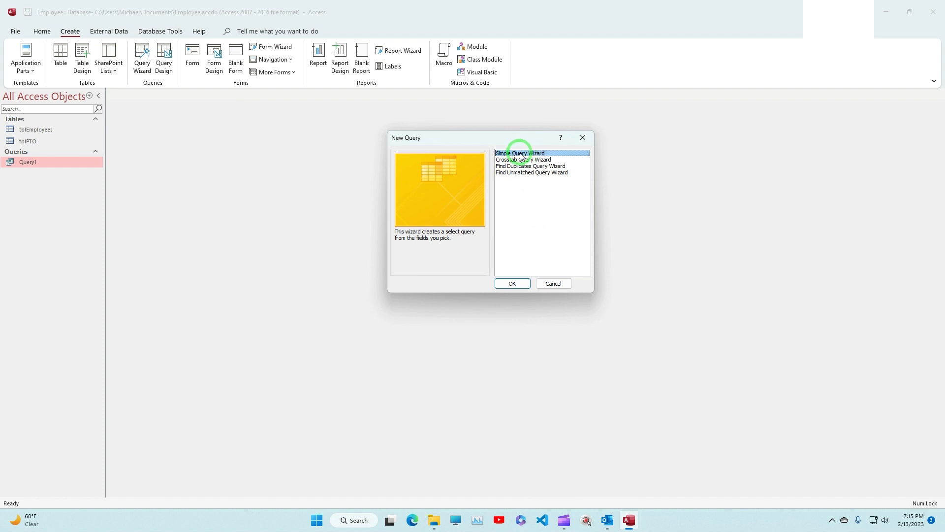
{"action": "left_click", "coordinate": [510, 287]}
{"action": "left_click", "coordinate": [509, 286]}
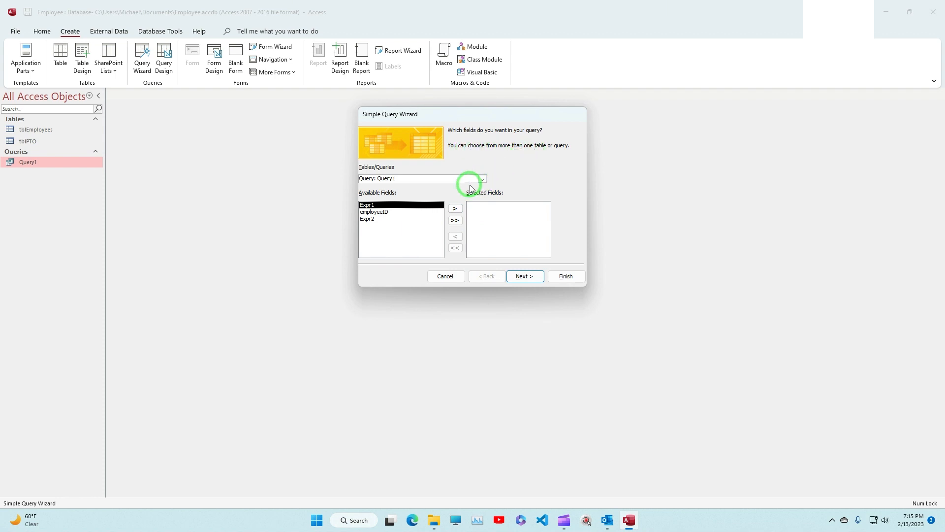
{"action": "left_click", "coordinate": [482, 179]}
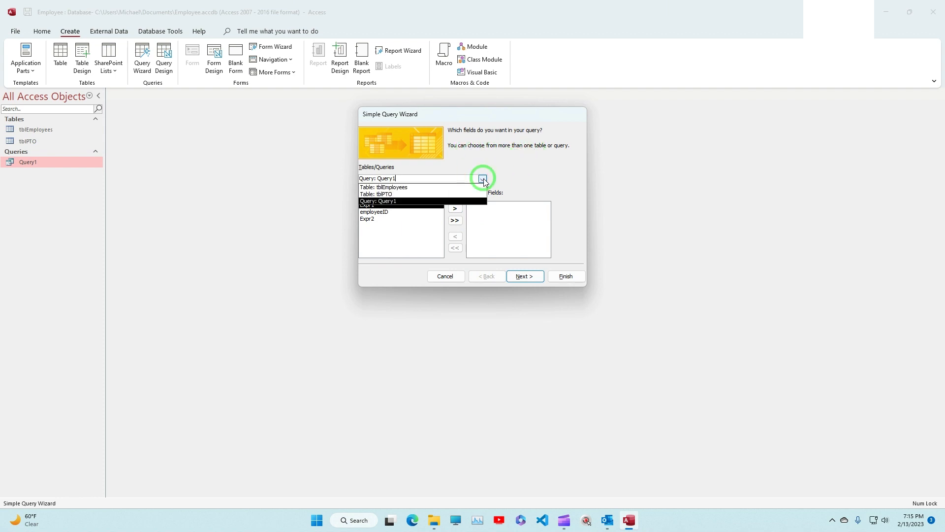
{"action": "left_click", "coordinate": [482, 179]}
{"action": "left_click", "coordinate": [483, 179]}
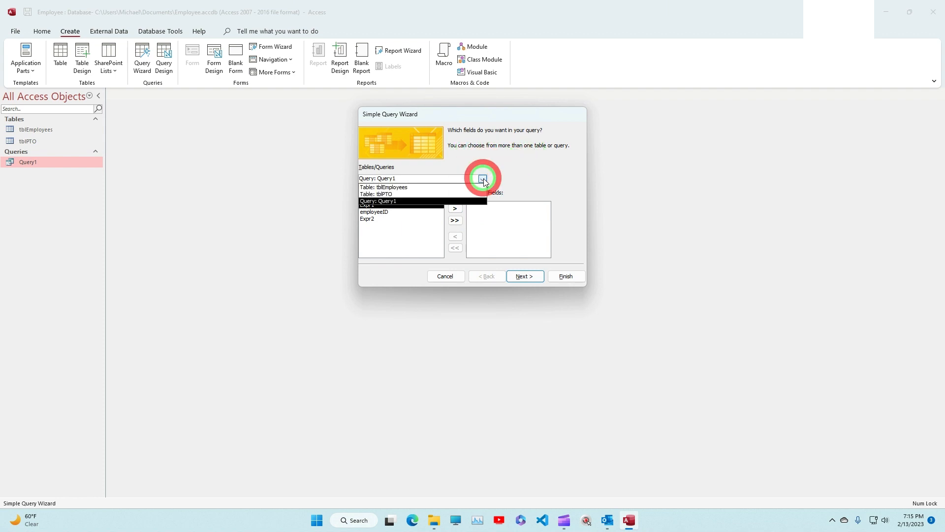
{"action": "left_click", "coordinate": [419, 188]}
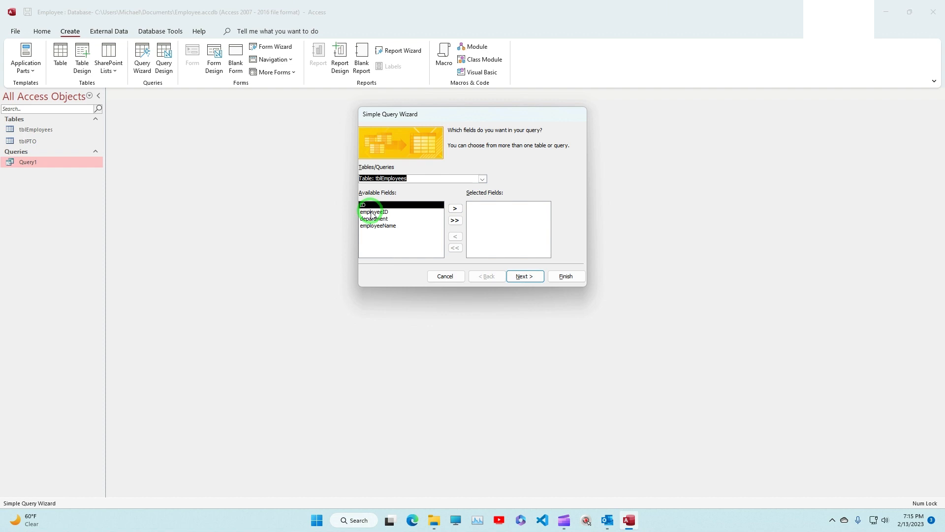
Step: Include the employeeName and ID fields of tblEmployees in the query and proceed to its title
{"action": "left_click", "coordinate": [377, 227]}
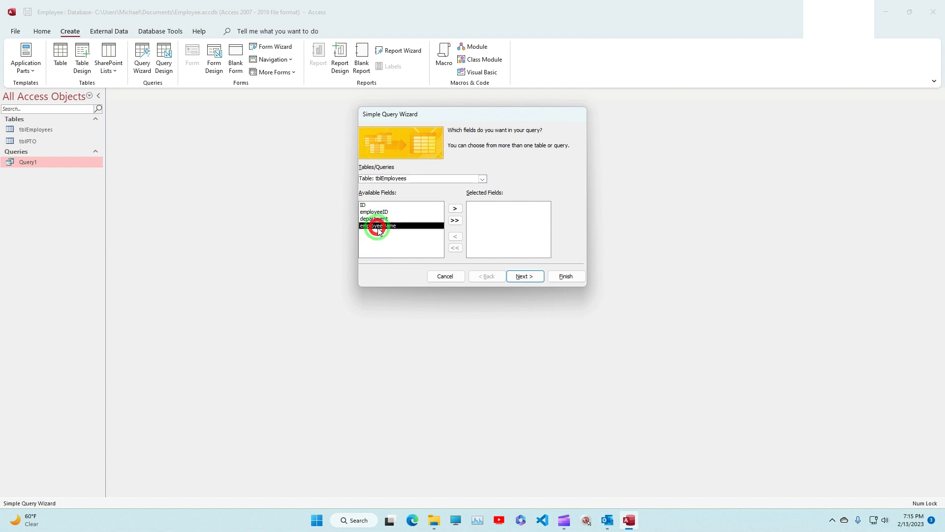
{"action": "left_click", "coordinate": [454, 211]}
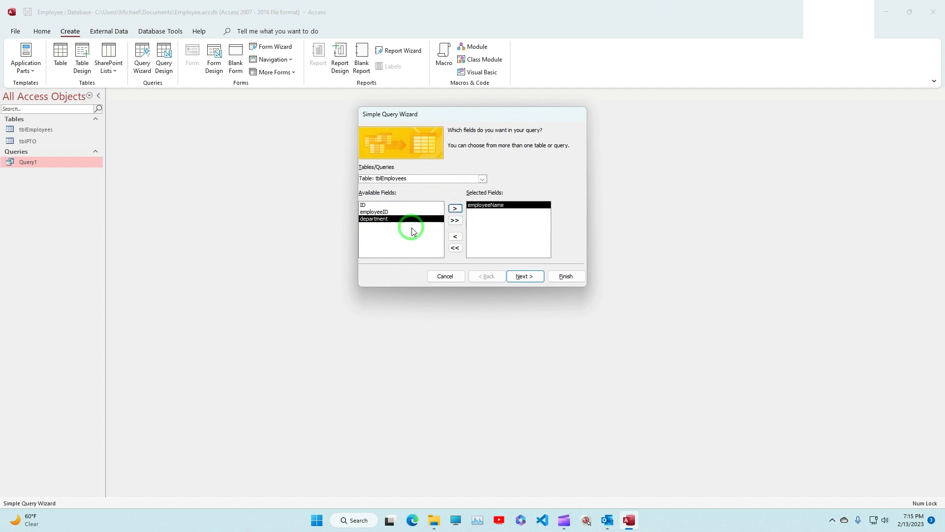
{"action": "left_click", "coordinate": [374, 206]}
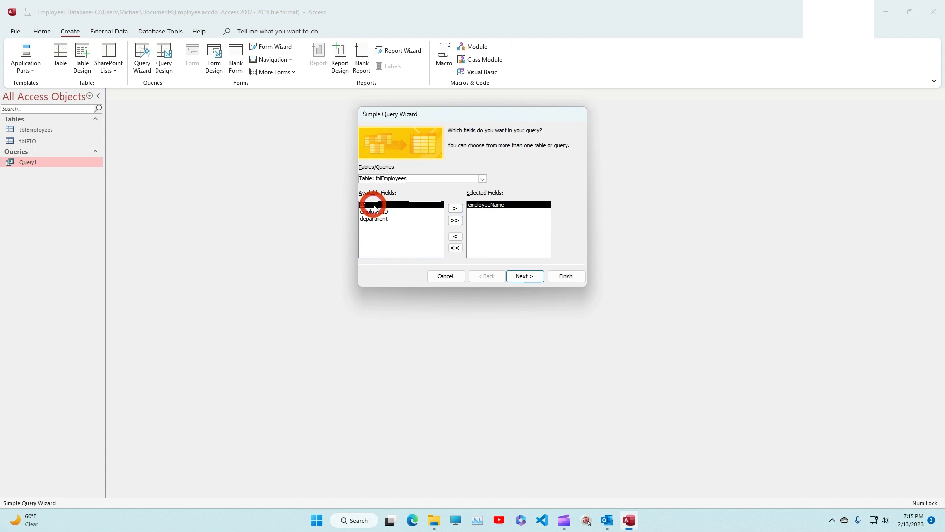
{"action": "left_click", "coordinate": [454, 208]}
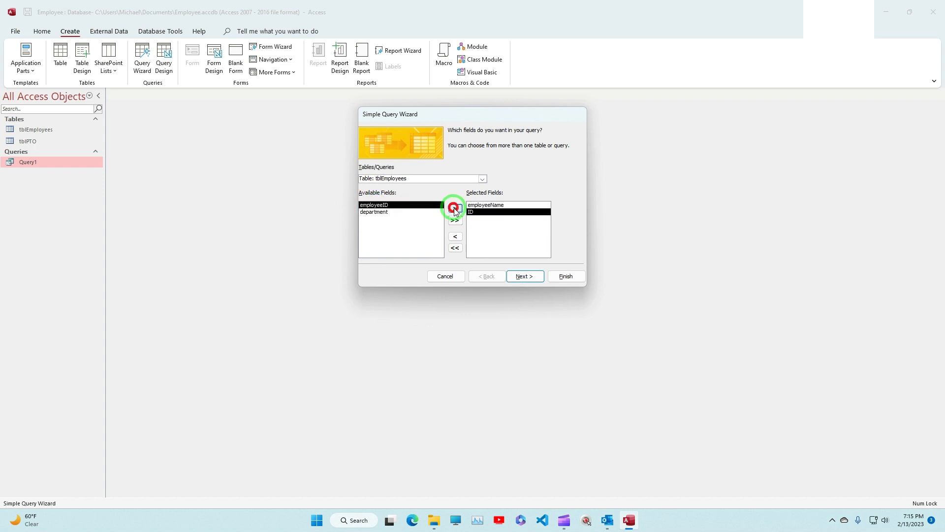
{"action": "left_click", "coordinate": [522, 276]}
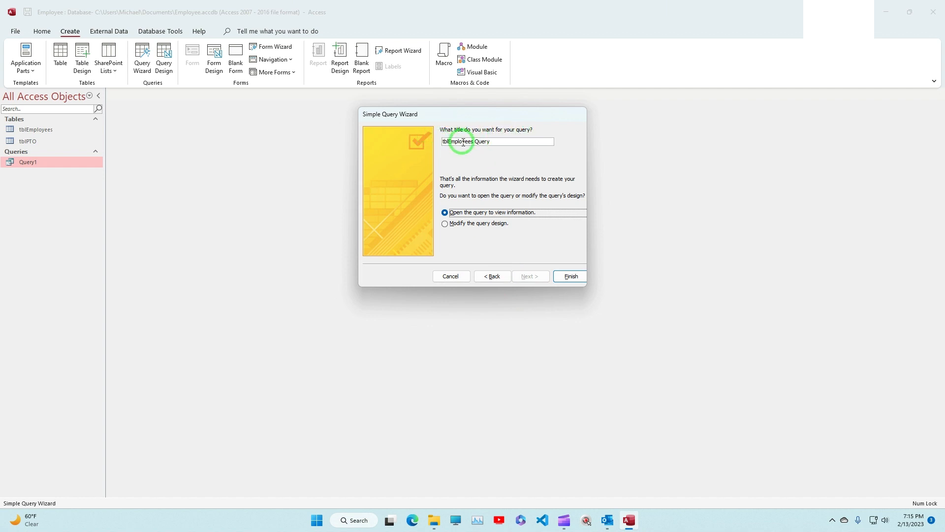
Step: Finish the query under the title qryEmployees and fit the employeeName column's width to its contents
{"action": "left_click_drag", "start_coordinate": [492, 143], "coordinate": [429, 141]}
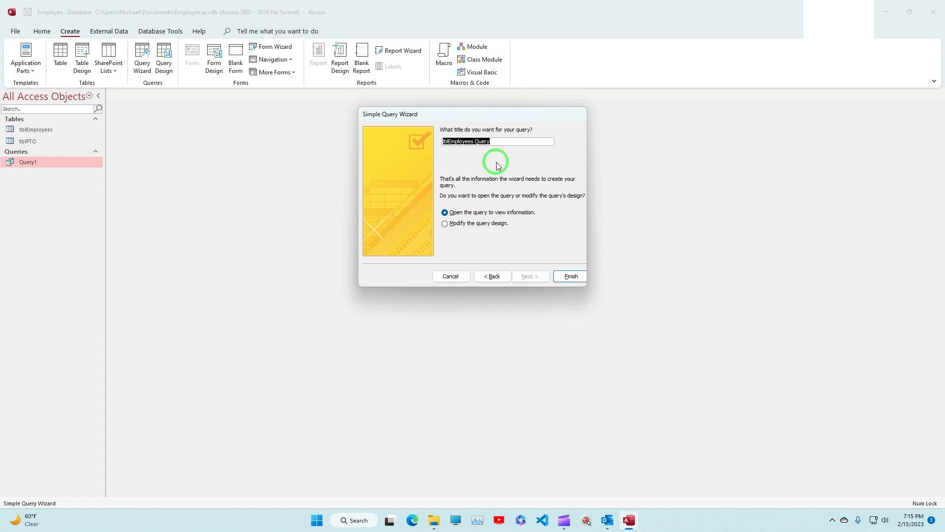
{"action": "type", "text": "qryEm"}
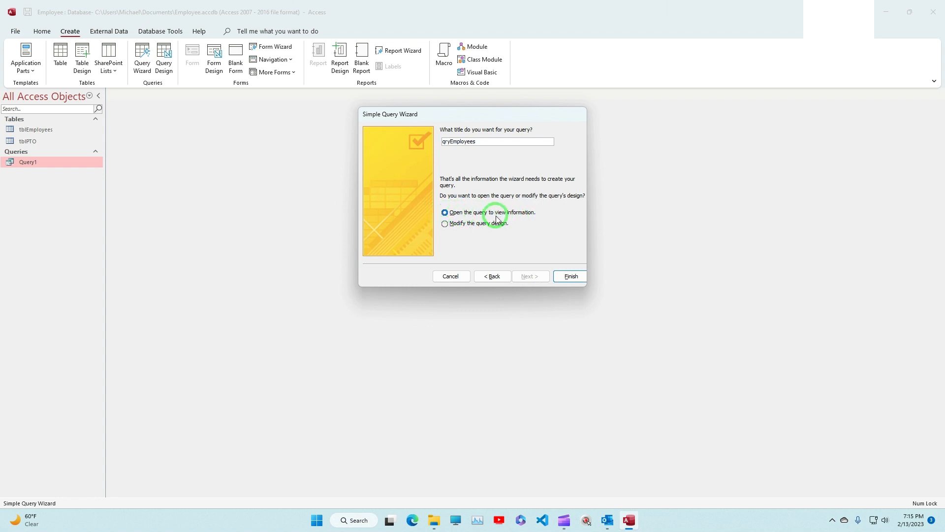
{"action": "left_click", "coordinate": [572, 276]}
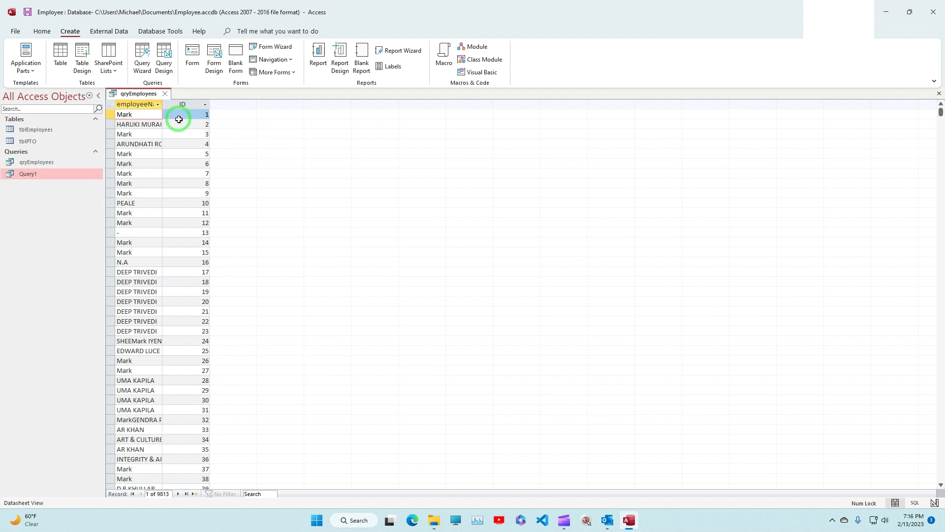
{"action": "double_click", "coordinate": [163, 104]}
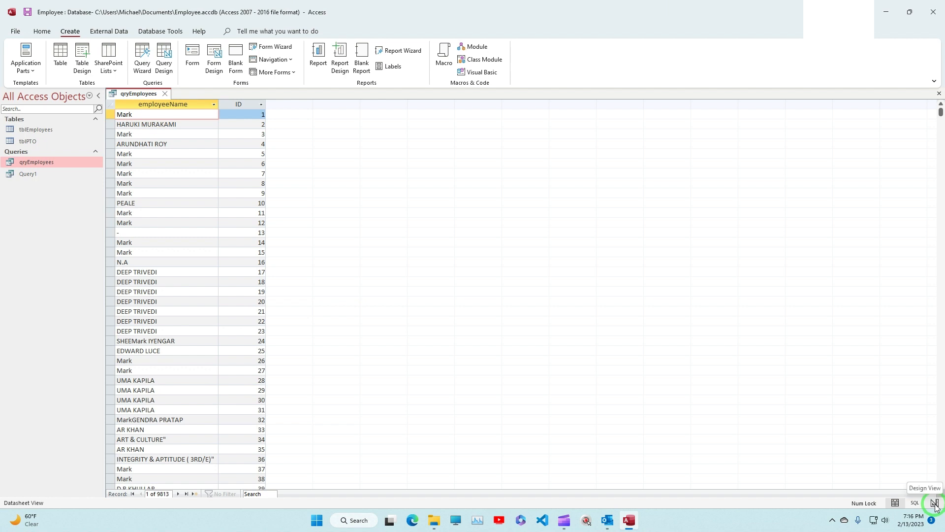
Step: Open qryEmployees in Design View and add the department field from tblEmployees to the design grid
{"action": "left_click", "coordinate": [935, 503]}
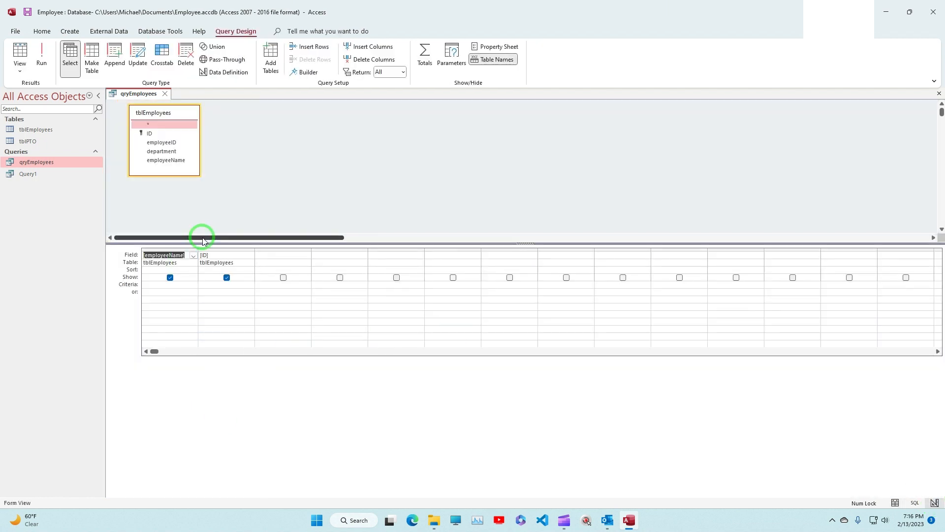
{"action": "left_click", "coordinate": [210, 318]}
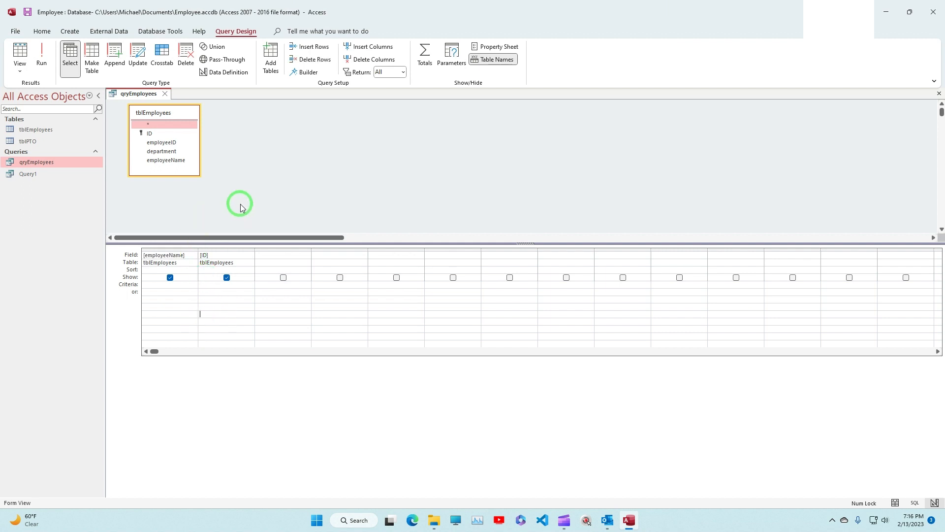
{"action": "left_click", "coordinate": [155, 156]}
{"action": "double_click", "coordinate": [155, 156]}
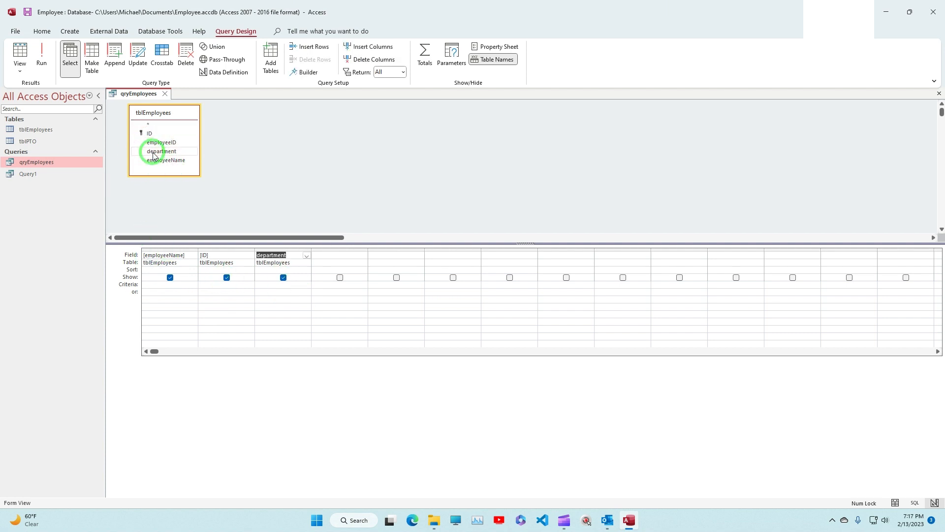
Step: Try setting the design grid's fourth column to the tblEmployees table and browse the fields it offers
{"action": "left_click", "coordinate": [363, 261]}
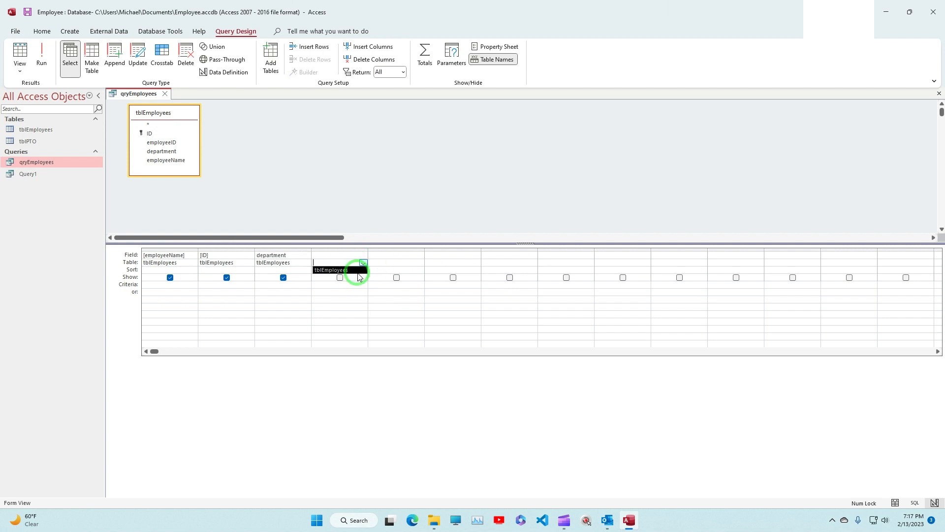
{"action": "left_click", "coordinate": [345, 270]}
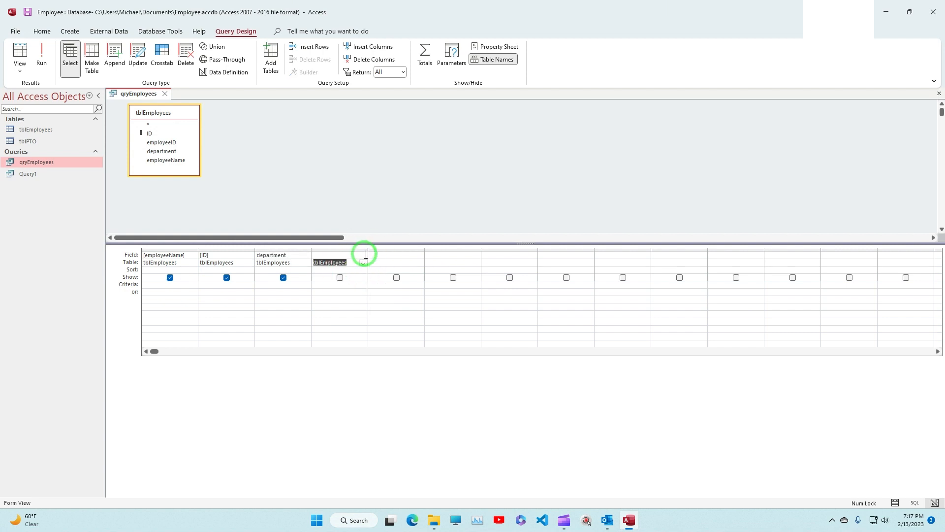
{"action": "left_click", "coordinate": [363, 254]}
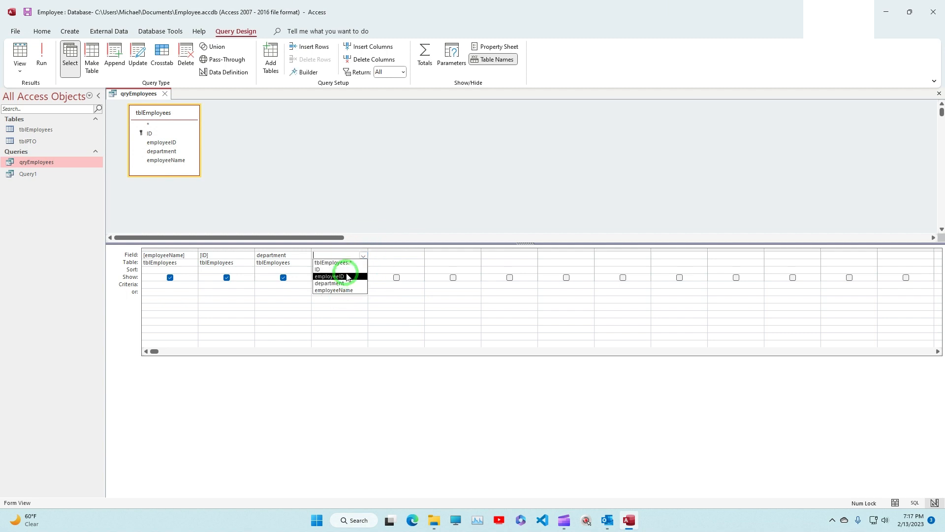
{"action": "left_click", "coordinate": [344, 307]}
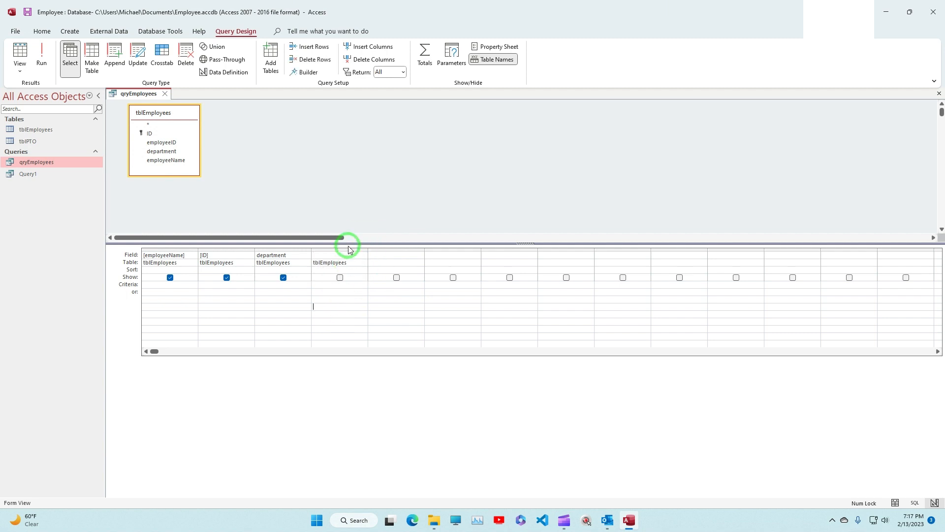
{"action": "left_click", "coordinate": [352, 255]}
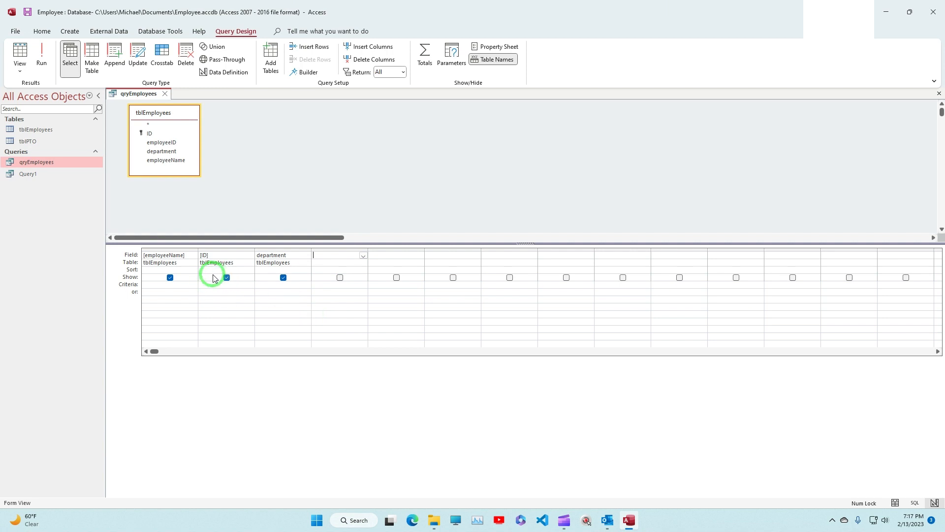
Step: Close qryEmployees without saving its design changes and delete the query from the database
{"action": "left_click", "coordinate": [939, 97]}
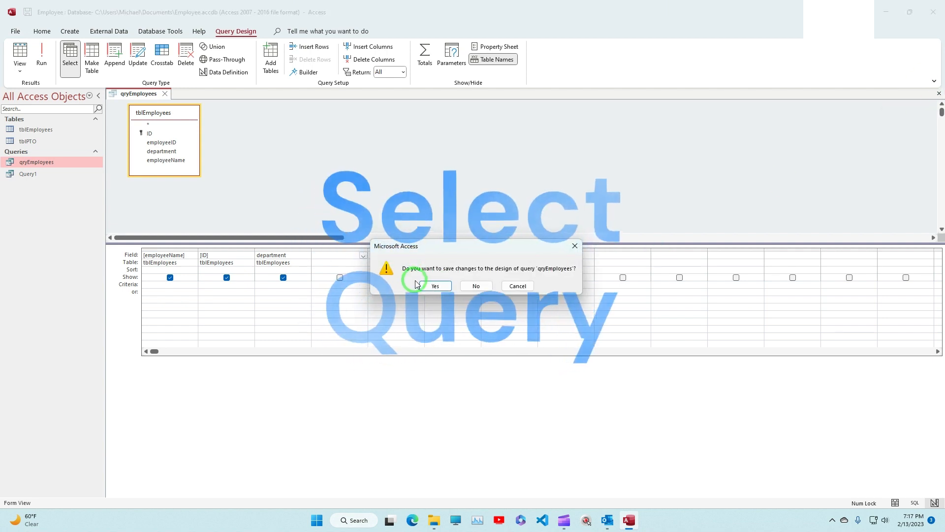
{"action": "left_click", "coordinate": [476, 286]}
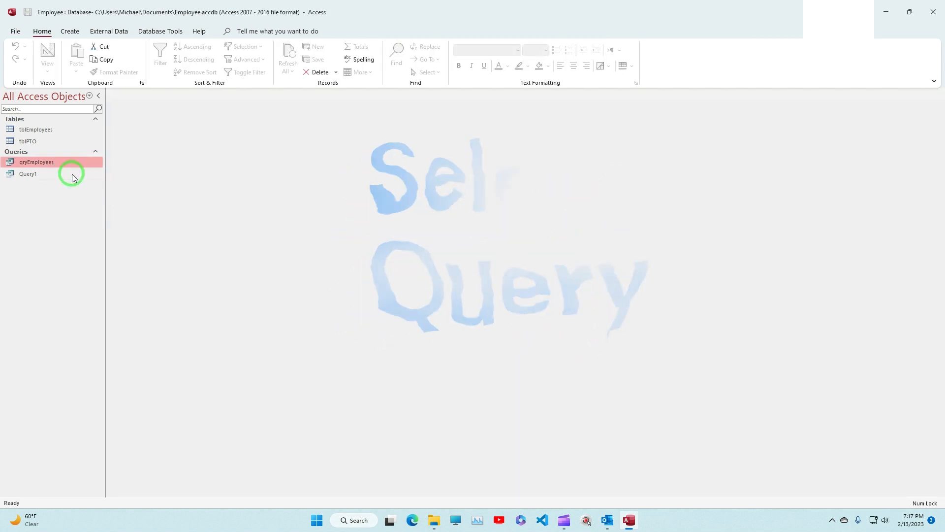
{"action": "left_click", "coordinate": [47, 174]}
{"action": "left_click", "coordinate": [49, 163]}
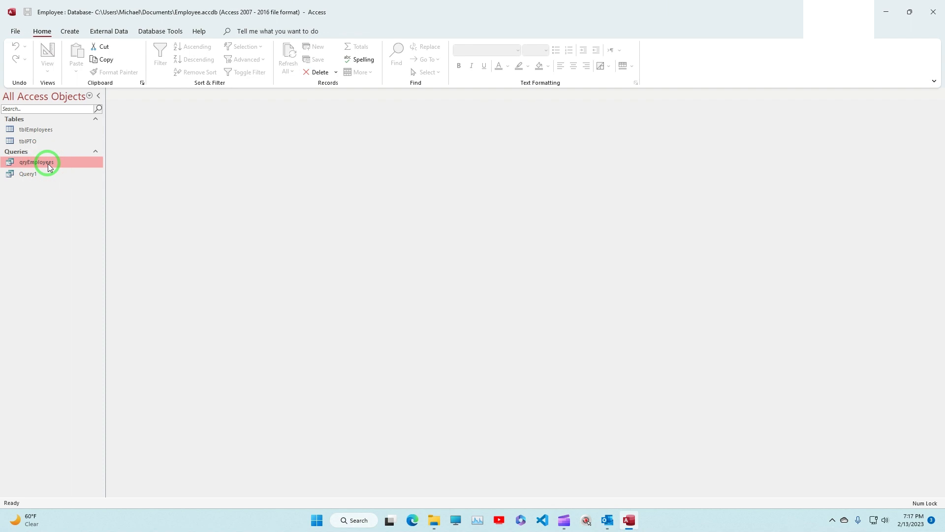
{"action": "key", "text": "Delete"}
Step: Create a new query in Design View and add the tblEmployees and tblPTO tables to it
{"action": "left_click", "coordinate": [69, 32]}
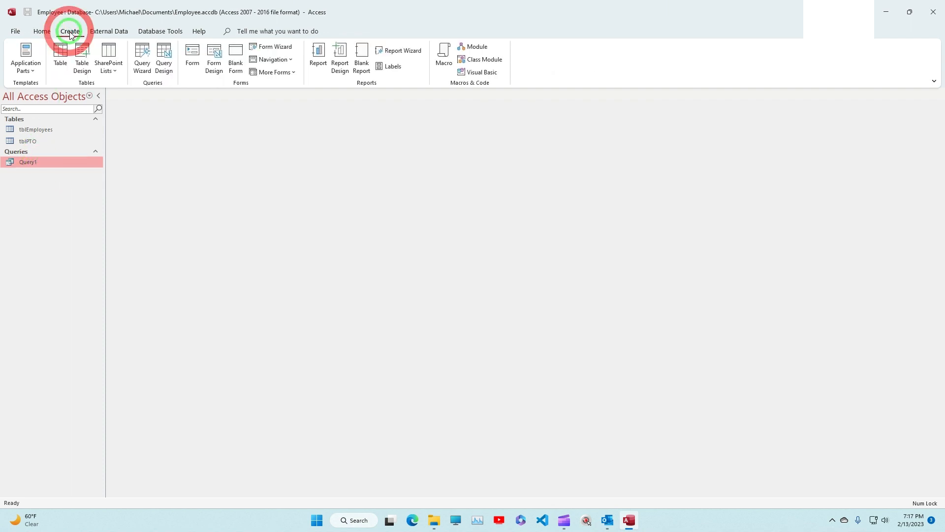
{"action": "left_click", "coordinate": [163, 68]}
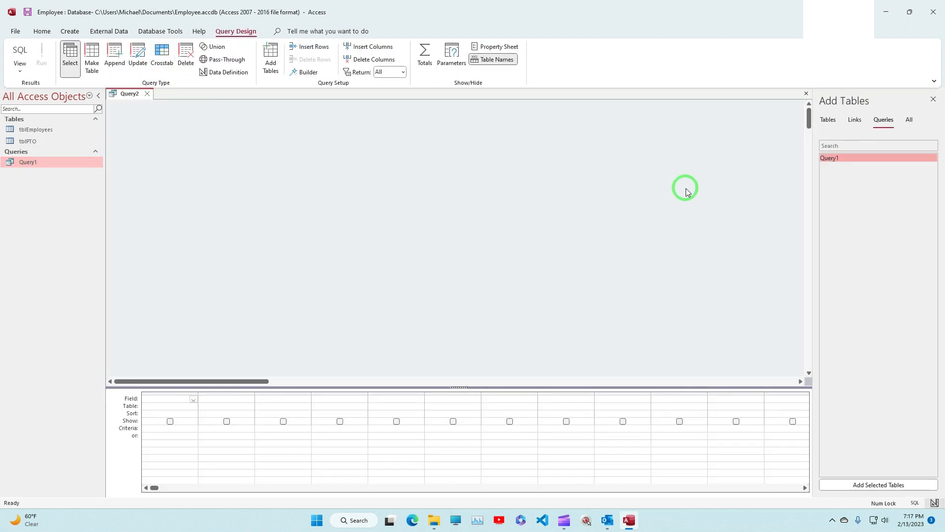
{"action": "left_click", "coordinate": [828, 122]}
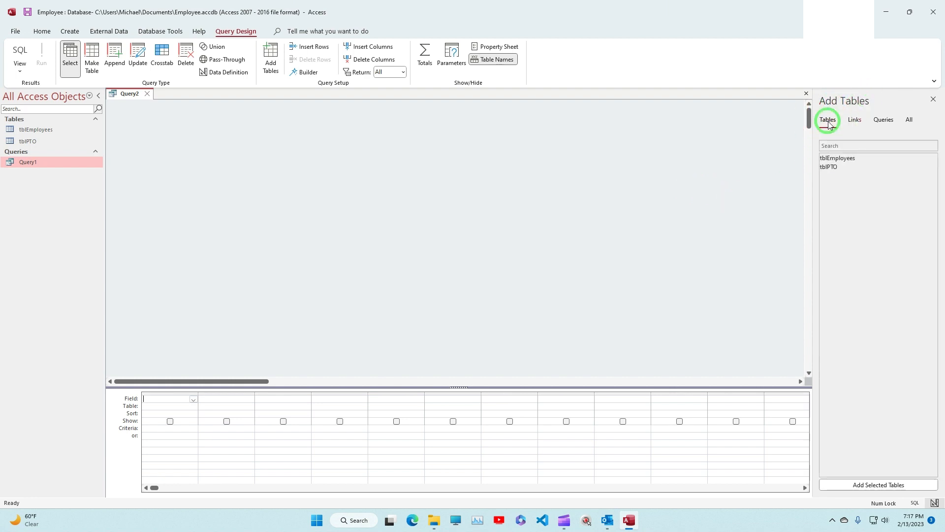
{"action": "double_click", "coordinate": [835, 159]}
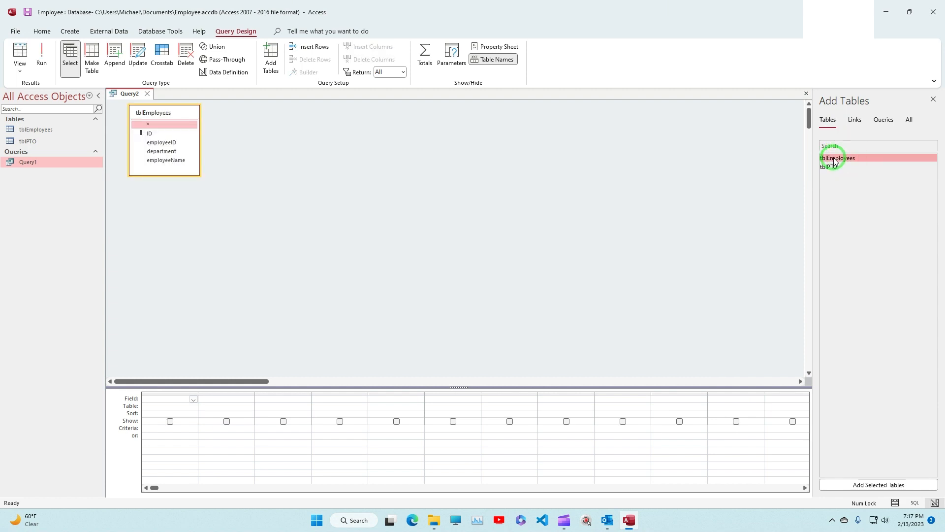
{"action": "left_click", "coordinate": [831, 167]}
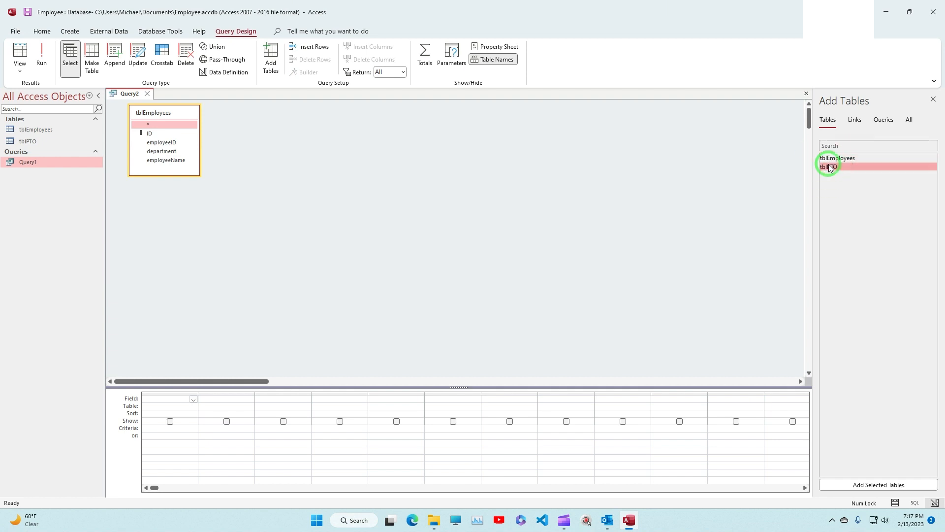
{"action": "left_click_drag", "start_coordinate": [831, 167], "coordinate": [331, 120]}
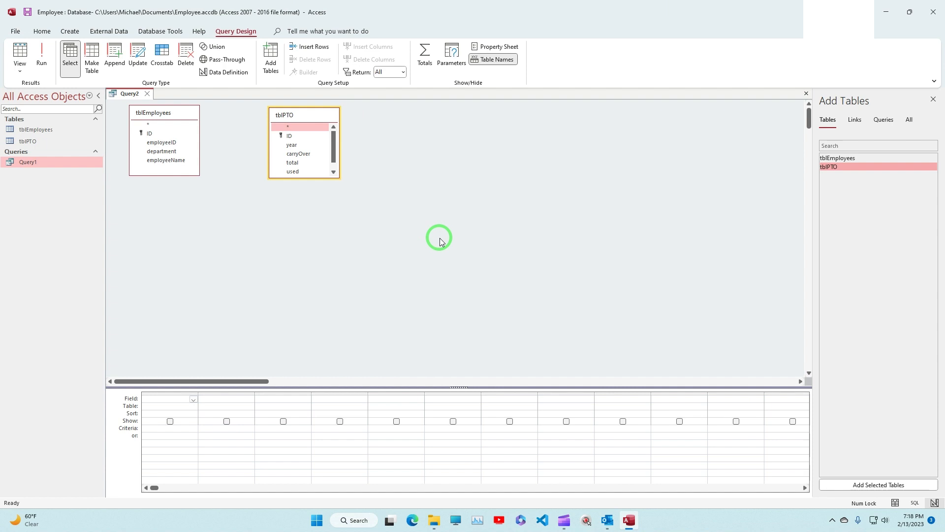
Step: Add employeeID and employeeName from tblEmployees and total from tblPTO to the query's design grid
{"action": "double_click", "coordinate": [151, 143]}
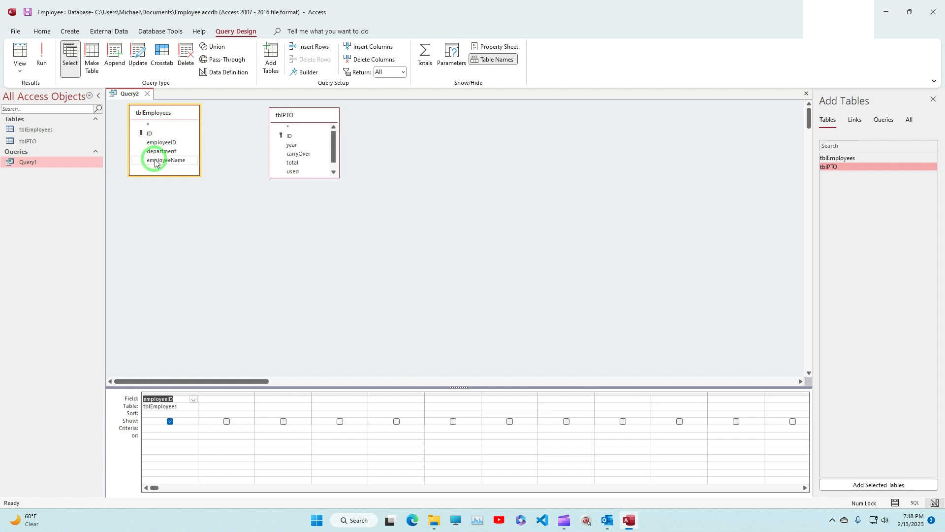
{"action": "double_click", "coordinate": [157, 161]}
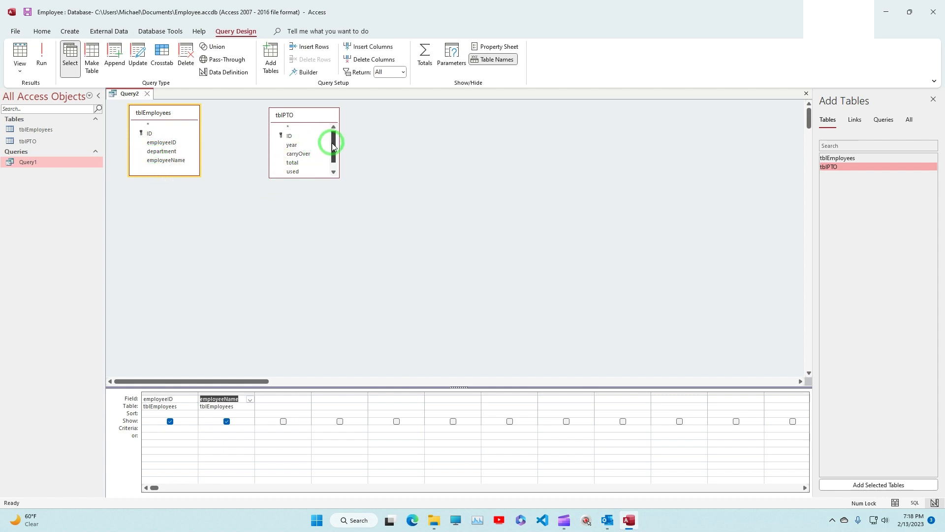
{"action": "left_click_drag", "start_coordinate": [333, 147], "coordinate": [333, 153]}
{"action": "double_click", "coordinate": [292, 154]}
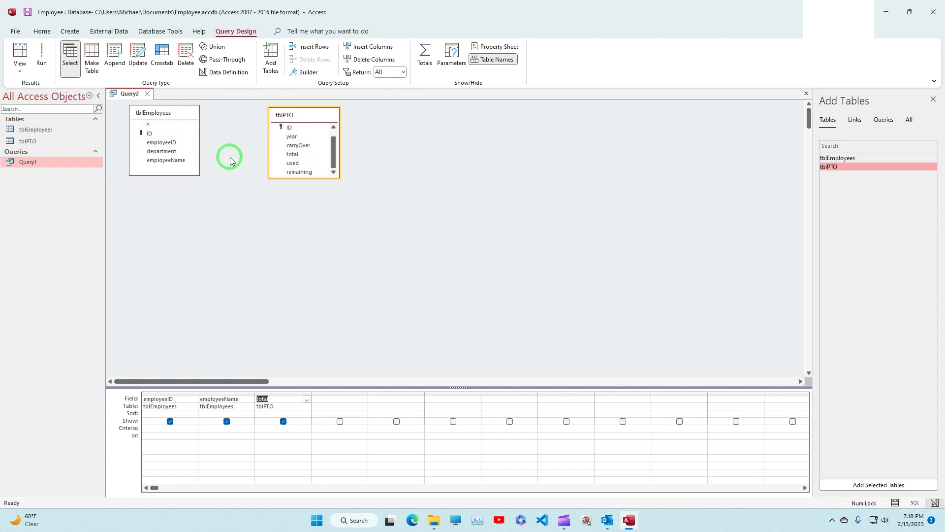
Step: Join tblEmployees to tblPTO on their ID fields and run the query
{"action": "left_click", "coordinate": [156, 134]}
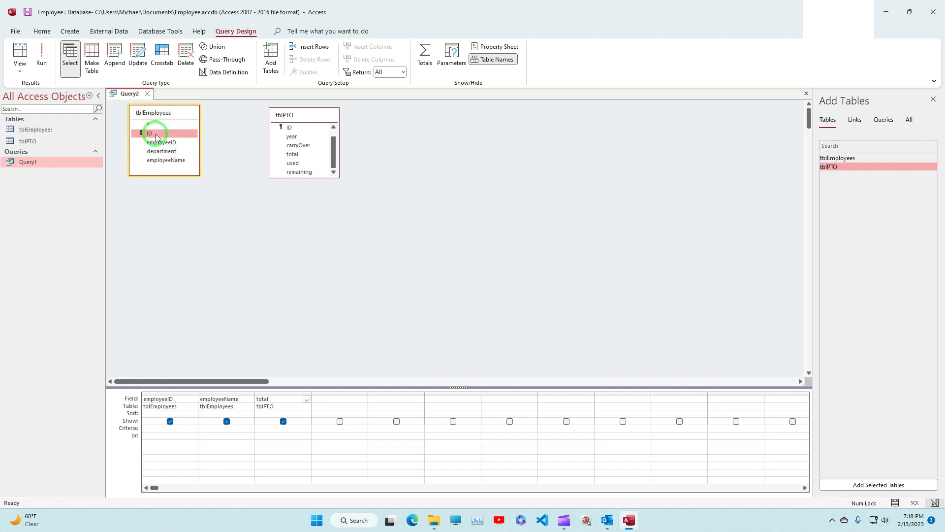
{"action": "left_click_drag", "start_coordinate": [187, 133], "coordinate": [284, 139]}
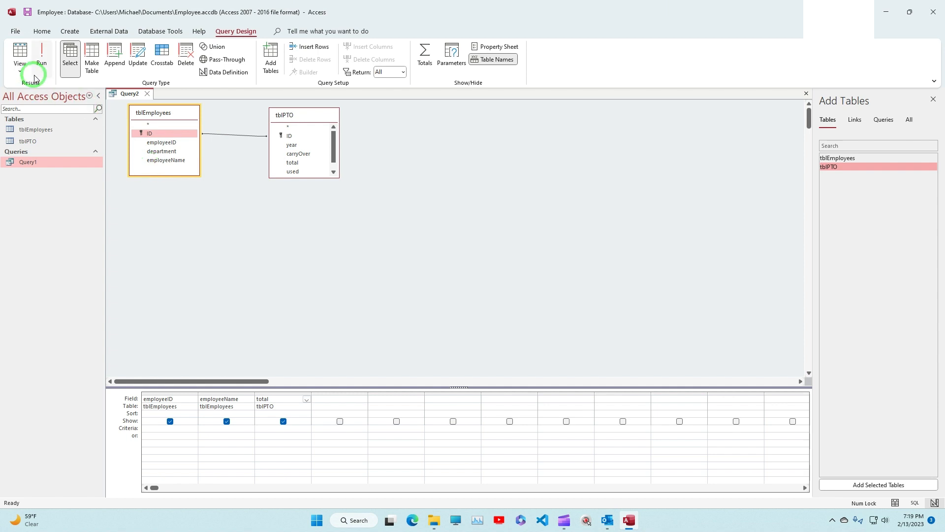
{"action": "left_click", "coordinate": [42, 57]}
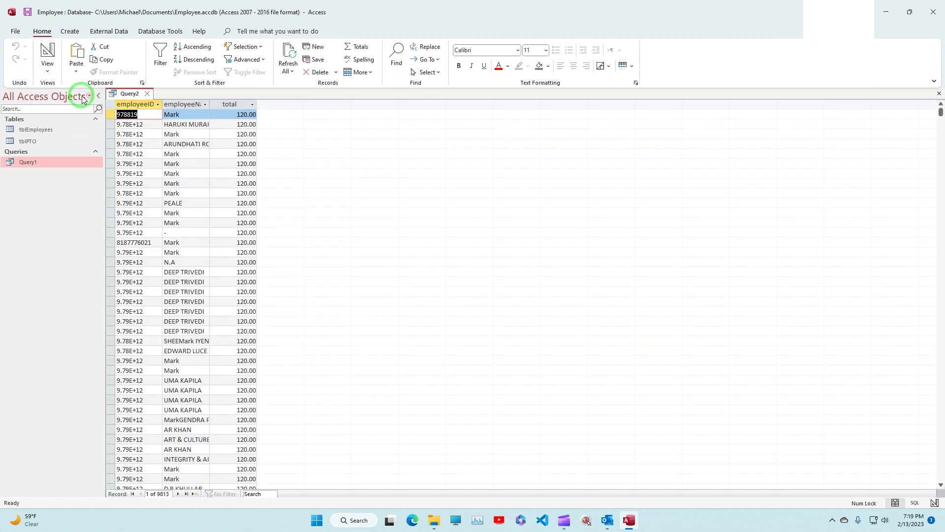
Step: Widen the employeeName column in the query results to fit its contents, and return to Design View
{"action": "left_click_drag", "start_coordinate": [211, 103], "coordinate": [212, 105]}
{"action": "double_click", "coordinate": [212, 105]}
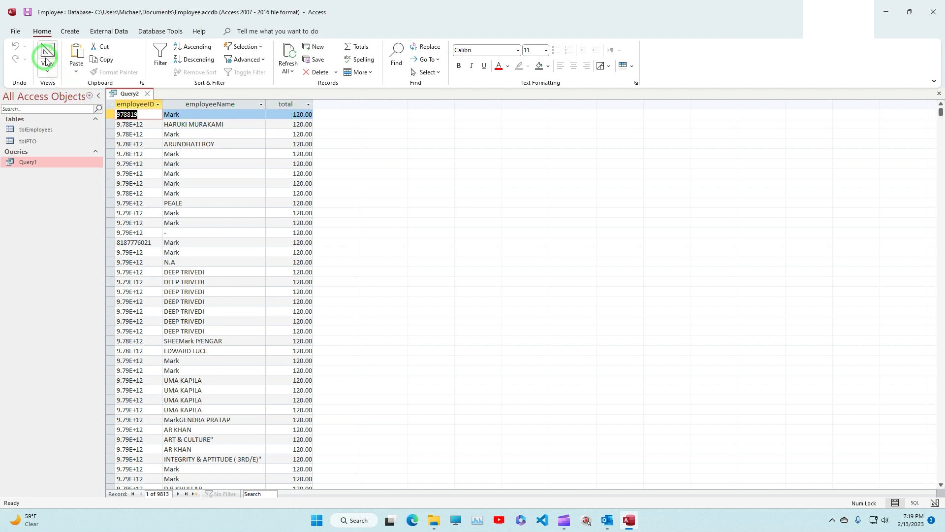
{"action": "left_click", "coordinate": [51, 52]}
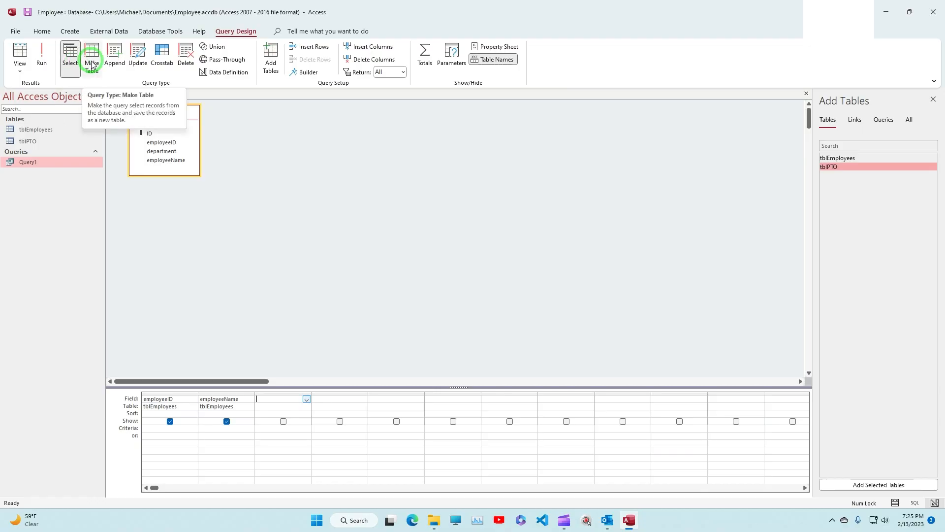
Step: Add tblPTO to the query, joined to tblEmployees on the ID fields, with its total field in the design grid
{"action": "left_click", "coordinate": [92, 65]}
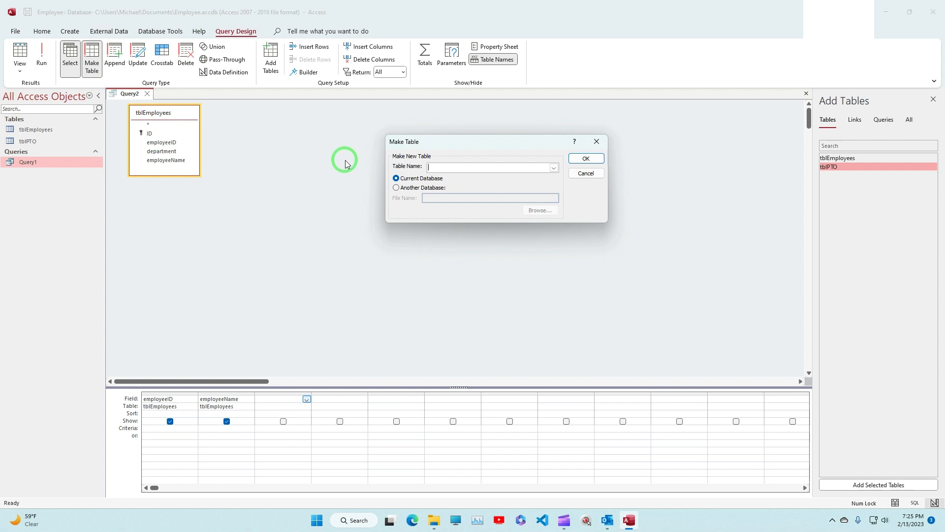
{"action": "left_click", "coordinate": [584, 175]}
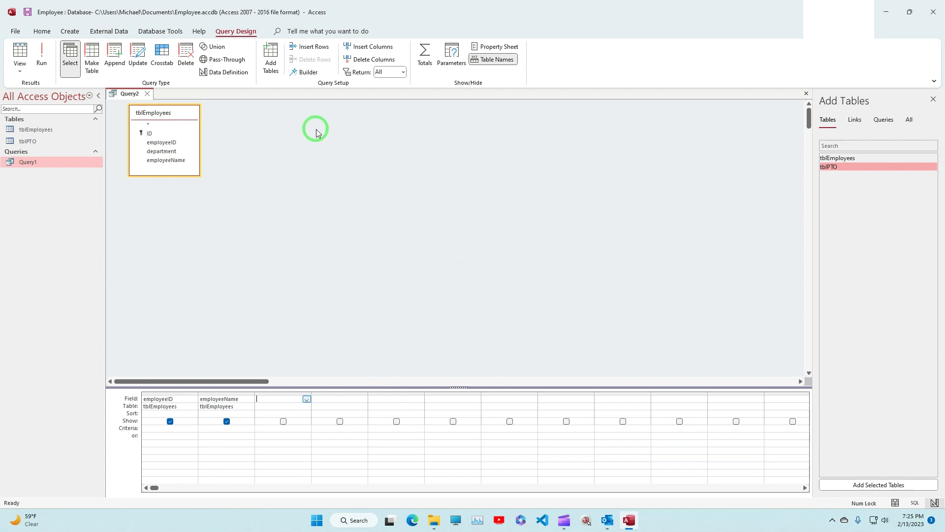
{"action": "left_click", "coordinate": [36, 143]}
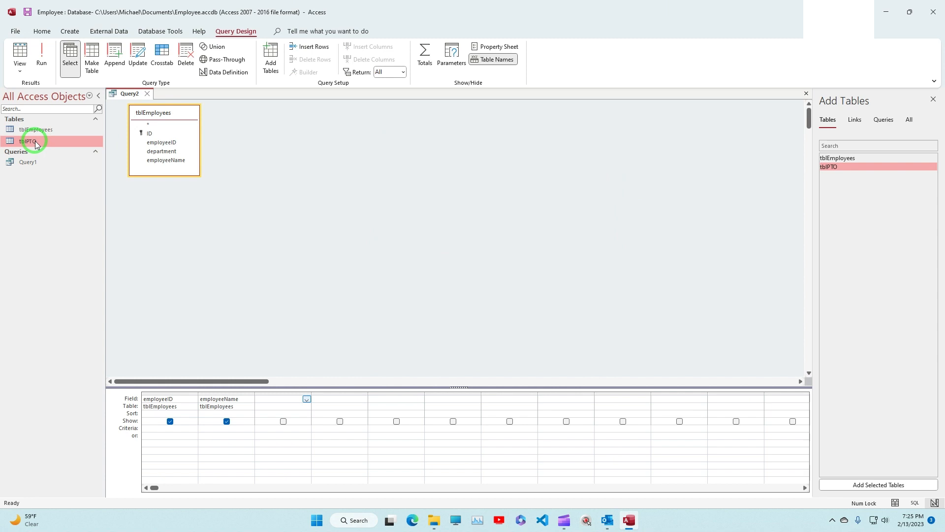
{"action": "left_click_drag", "start_coordinate": [35, 141], "coordinate": [264, 118]}
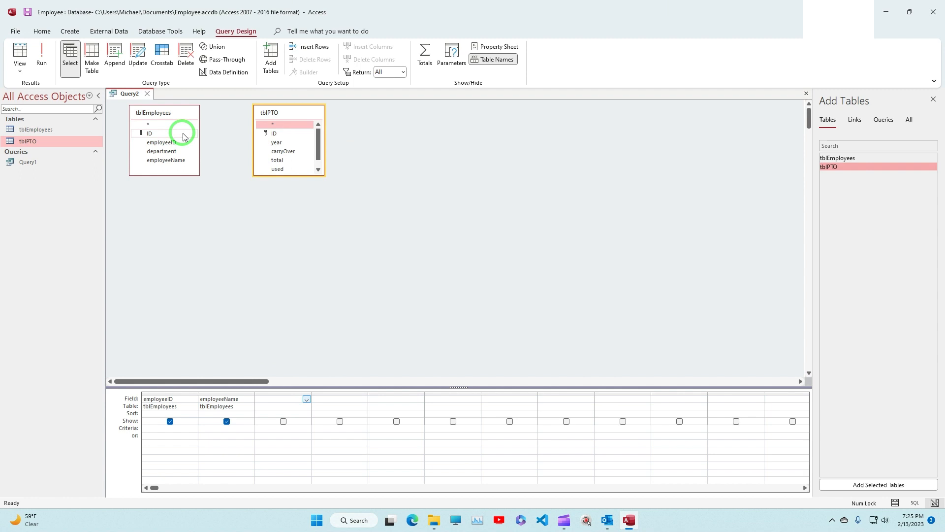
{"action": "left_click_drag", "start_coordinate": [182, 137], "coordinate": [277, 134]}
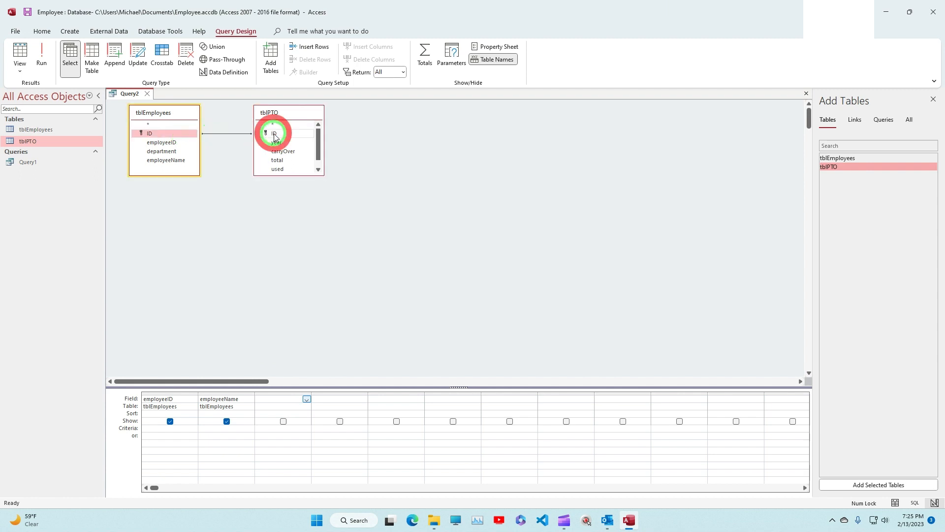
{"action": "double_click", "coordinate": [278, 161]}
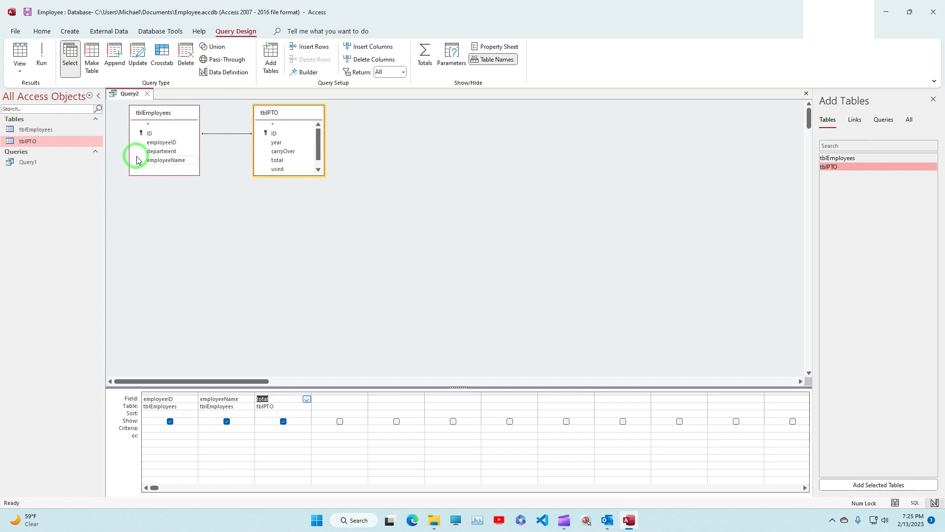
Step: Change the query into a make-table query that creates tblEmployeePto in the current database
{"action": "left_click", "coordinate": [93, 63]}
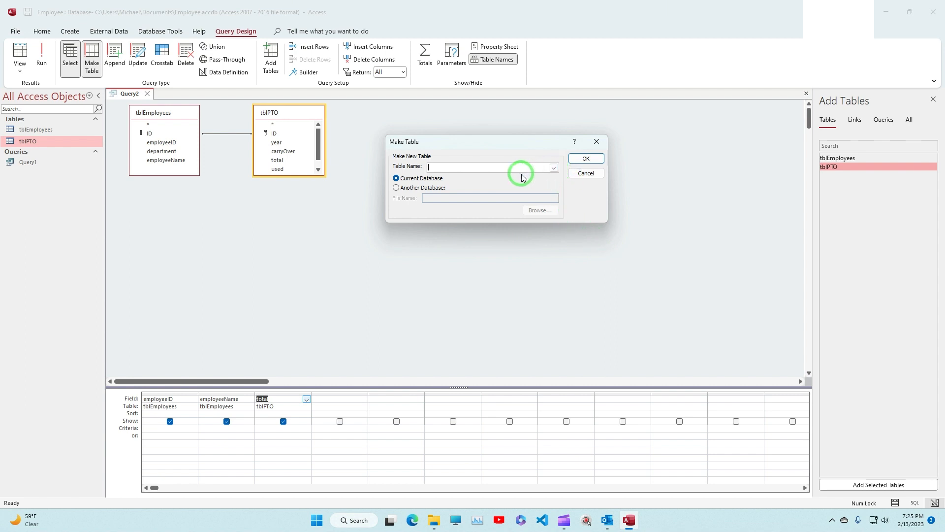
{"action": "left_click", "coordinate": [554, 167]}
{"action": "left_click", "coordinate": [553, 168]}
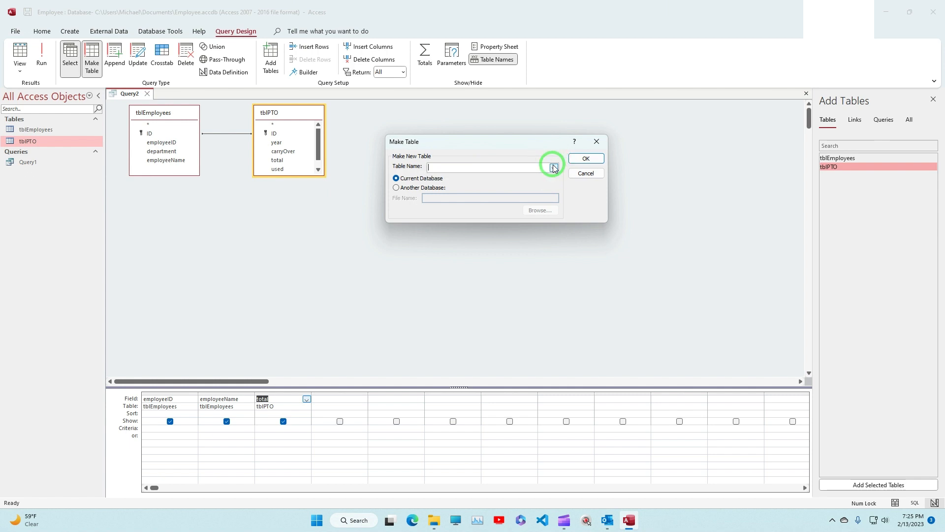
{"action": "left_click", "coordinate": [400, 179]}
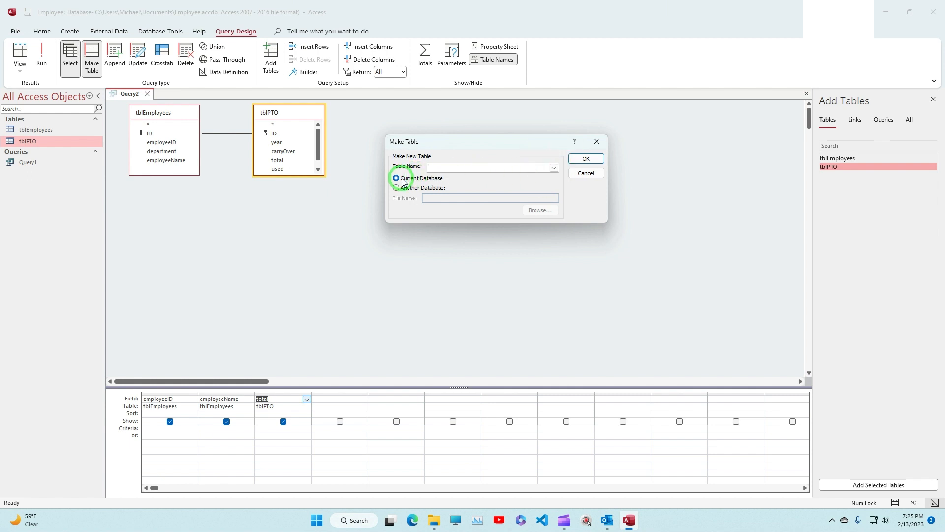
{"action": "left_click", "coordinate": [404, 188]}
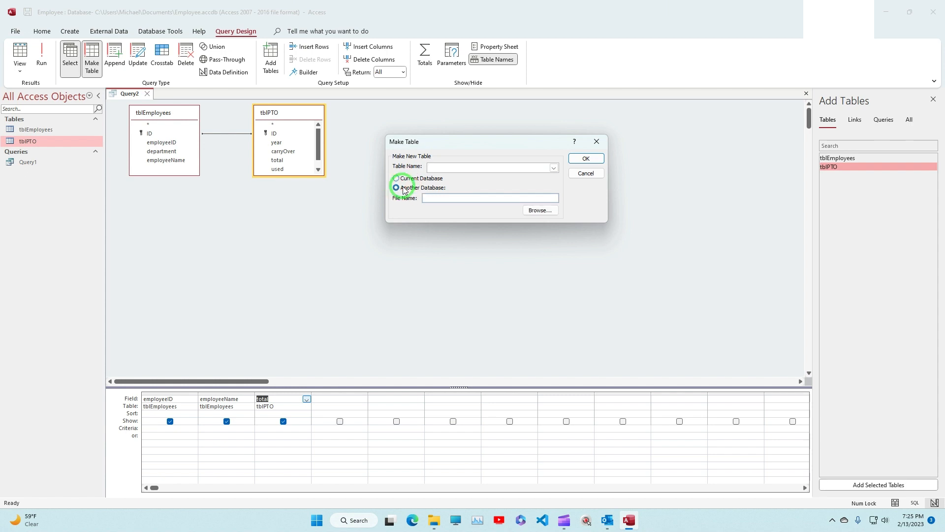
{"action": "left_click", "coordinate": [399, 182]}
{"action": "left_click", "coordinate": [449, 168]}
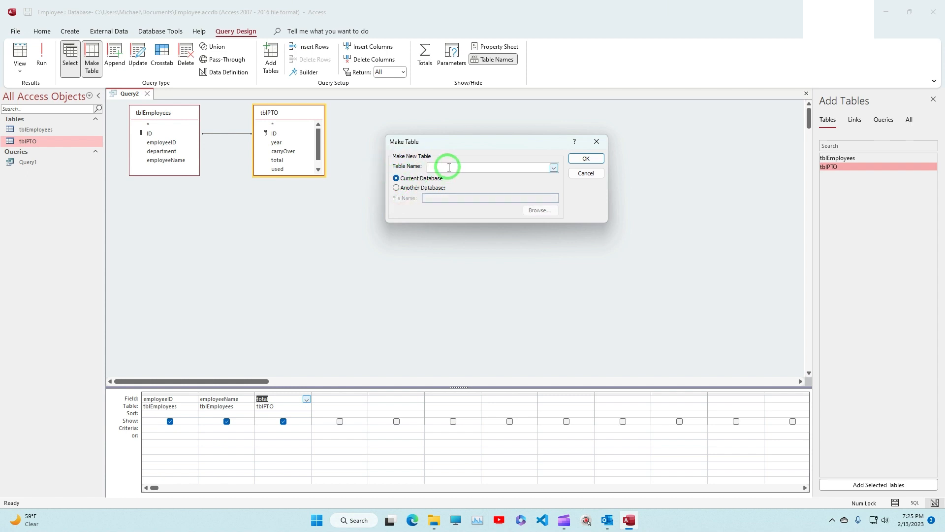
{"action": "left_click", "coordinate": [449, 167]}
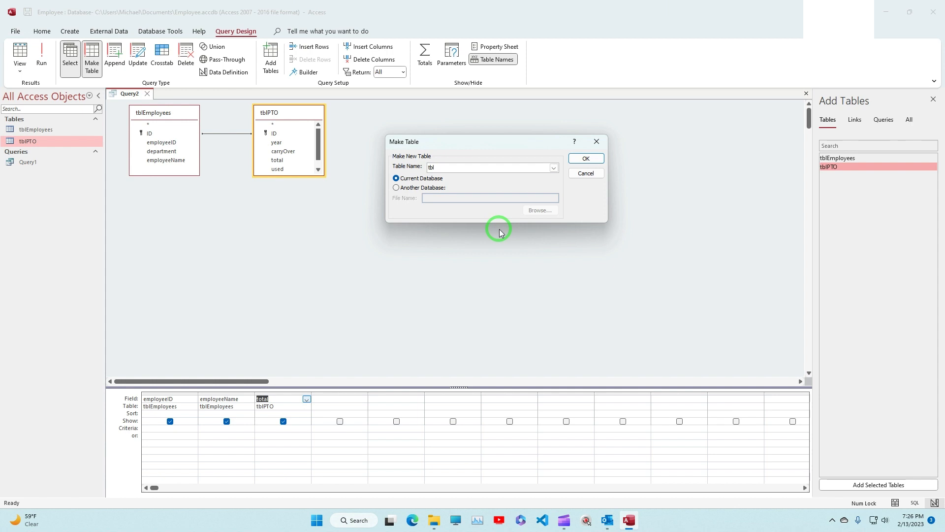
{"action": "type", "text": "EmployeePto"}
{"action": "left_click", "coordinate": [587, 159]}
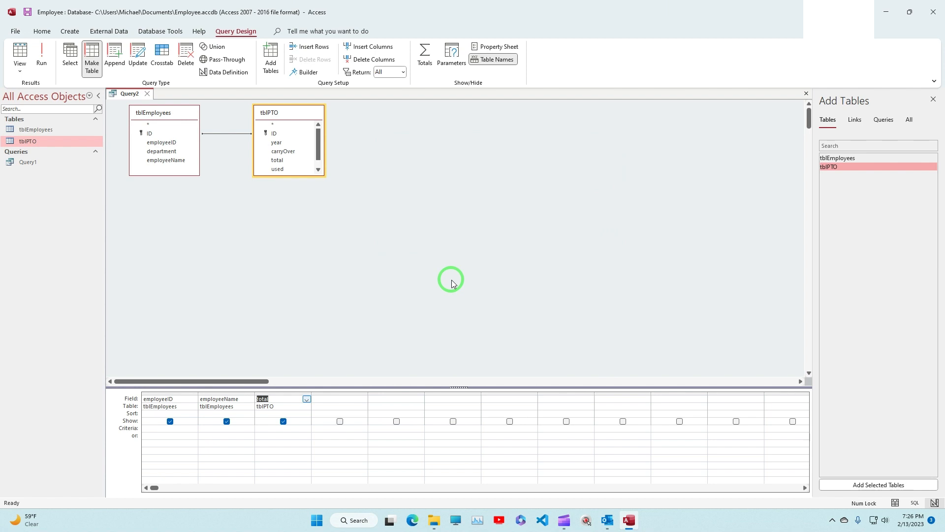
Step: Run the make-table query, accept creating the new table, and open tblEmployeePto
{"action": "left_click", "coordinate": [42, 64]}
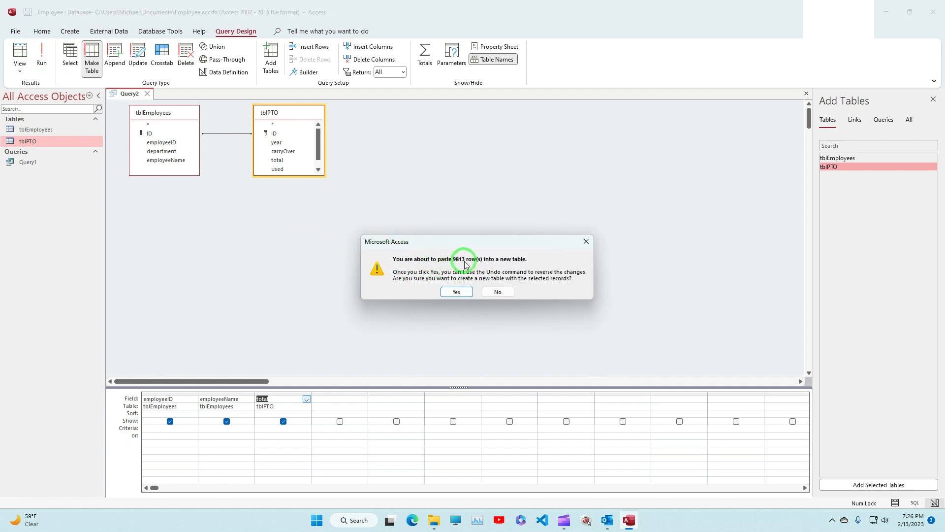
{"action": "left_click", "coordinate": [457, 292]}
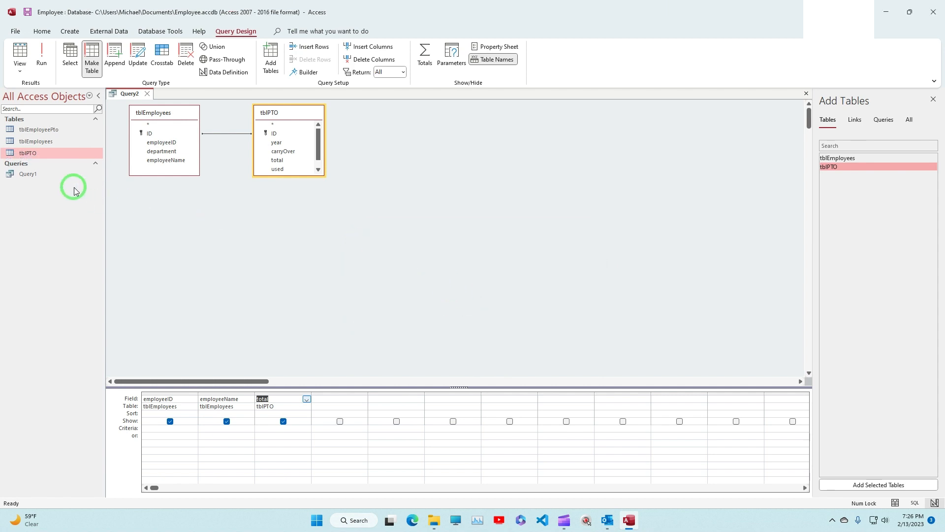
{"action": "double_click", "coordinate": [40, 130]}
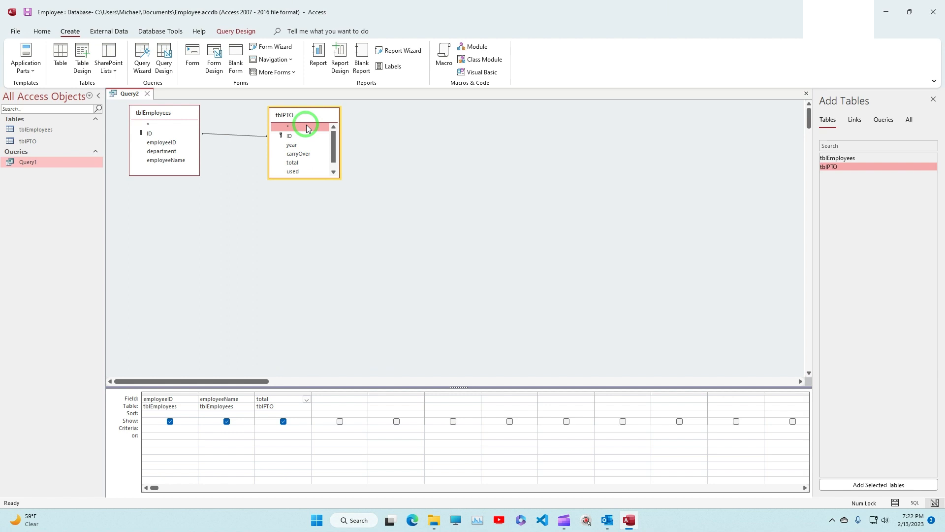
Step: Remove the tblEmployees and tblPTO tables from the query design
{"action": "key", "text": "Delete"}
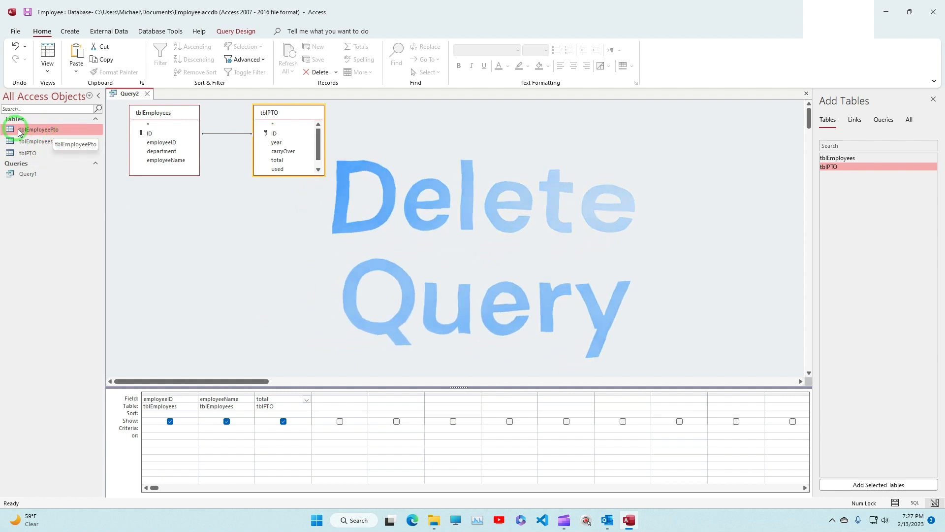
{"action": "left_click", "coordinate": [237, 32]}
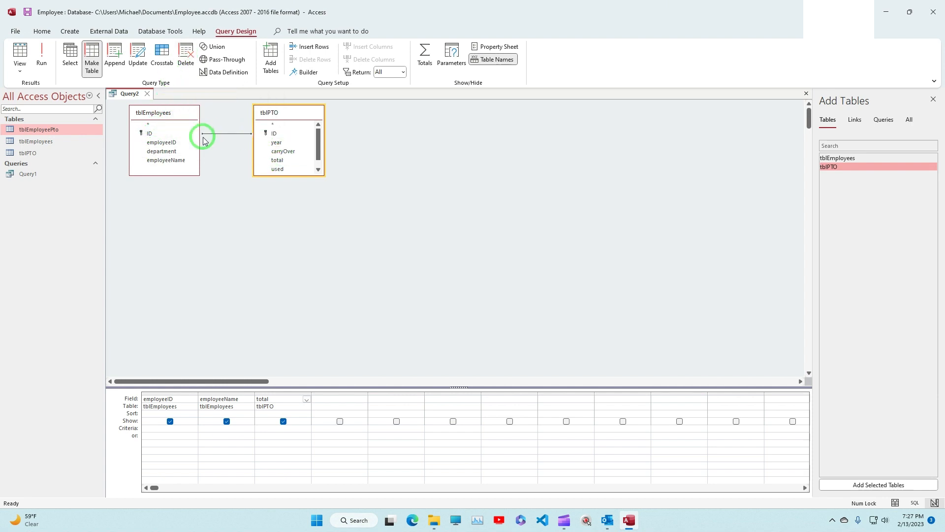
{"action": "left_click", "coordinate": [171, 126]}
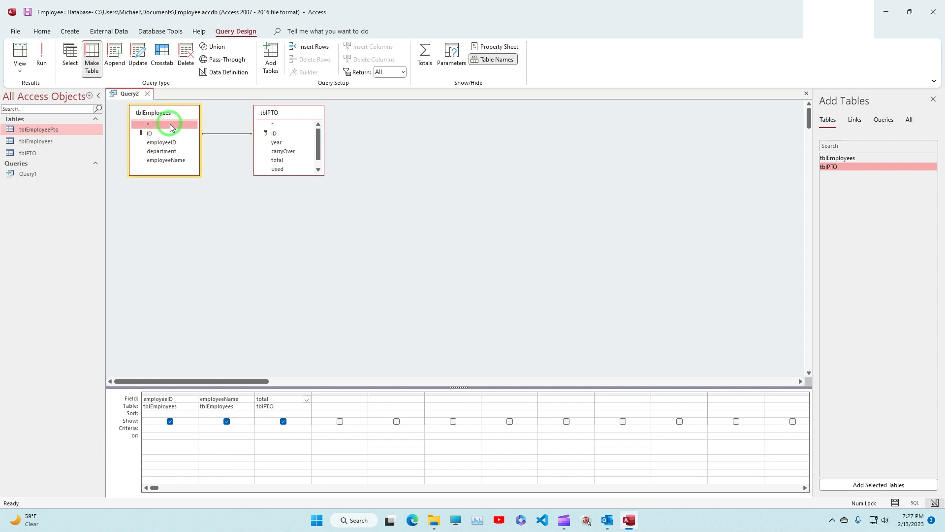
{"action": "key", "text": "Delete"}
{"action": "left_click", "coordinate": [282, 124]}
{"action": "key", "text": "Delete"}
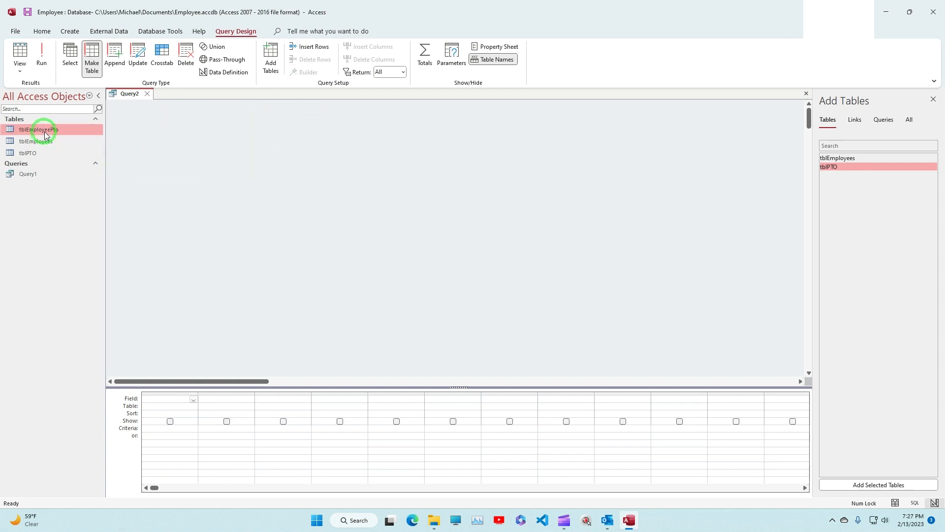
Step: Add the tblEmployeePto table to the query and place all its fields in the design grid with the asterisk
{"action": "left_click_drag", "start_coordinate": [47, 134], "coordinate": [199, 164]}
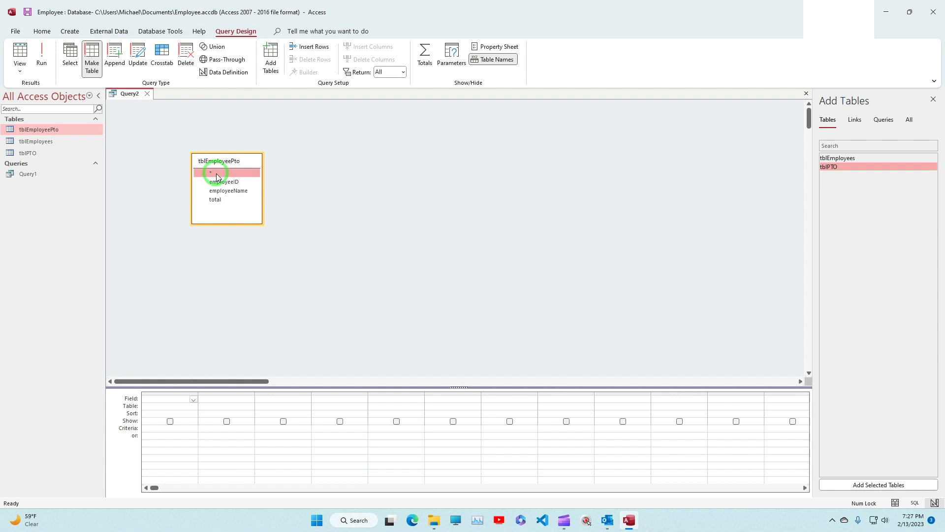
{"action": "left_click", "coordinate": [215, 182]}
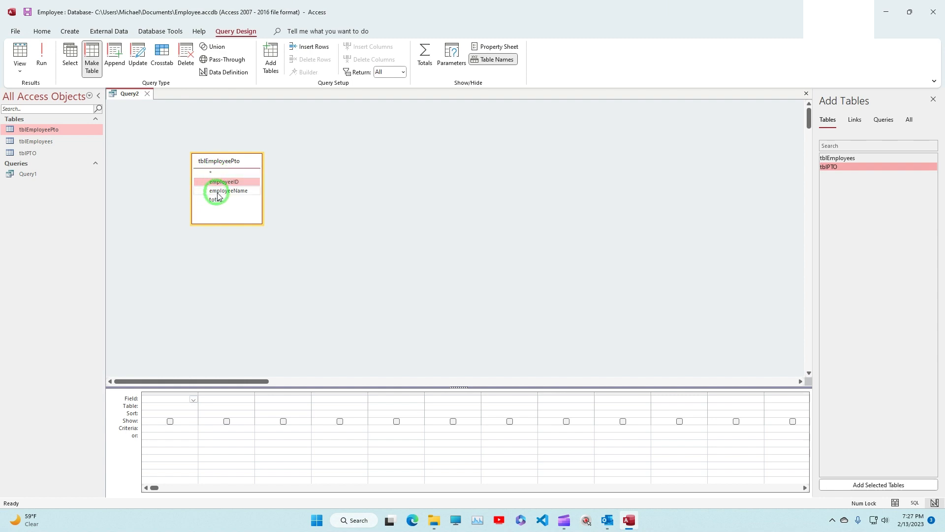
{"action": "left_click", "coordinate": [216, 192]}
{"action": "left_click", "coordinate": [215, 200]}
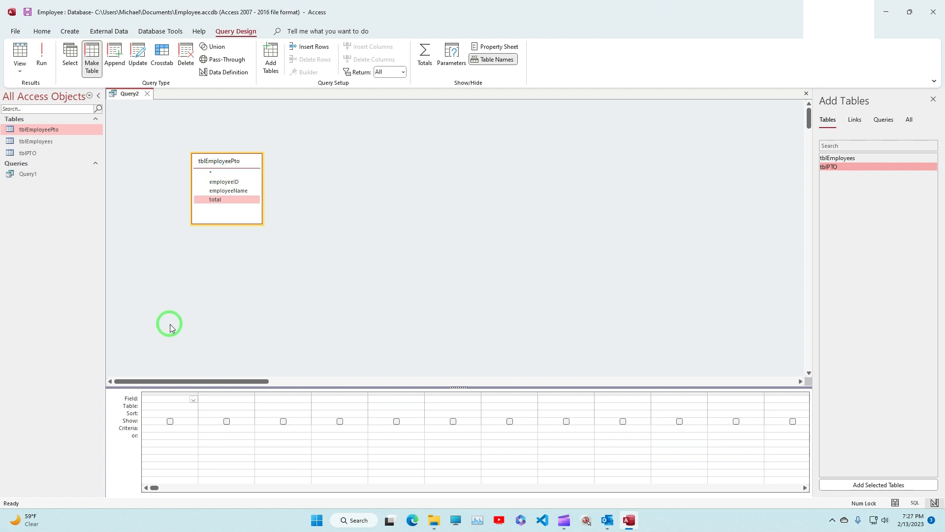
{"action": "double_click", "coordinate": [208, 171]}
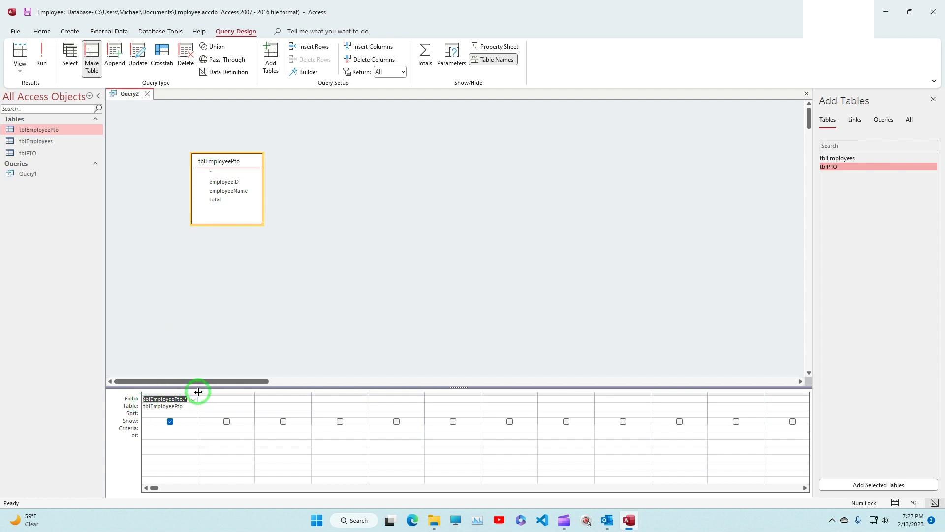
{"action": "left_click_drag", "start_coordinate": [198, 392], "coordinate": [199, 391]}
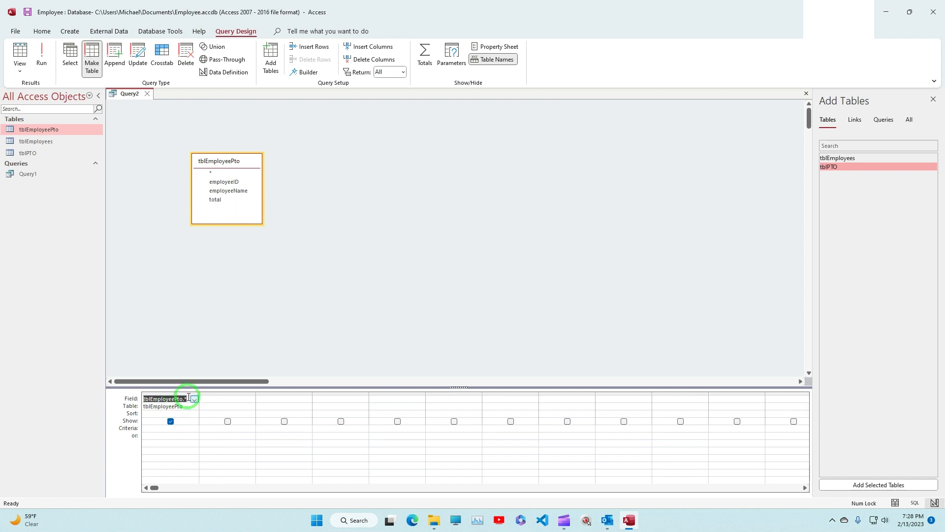
{"action": "left_click", "coordinate": [184, 406]}
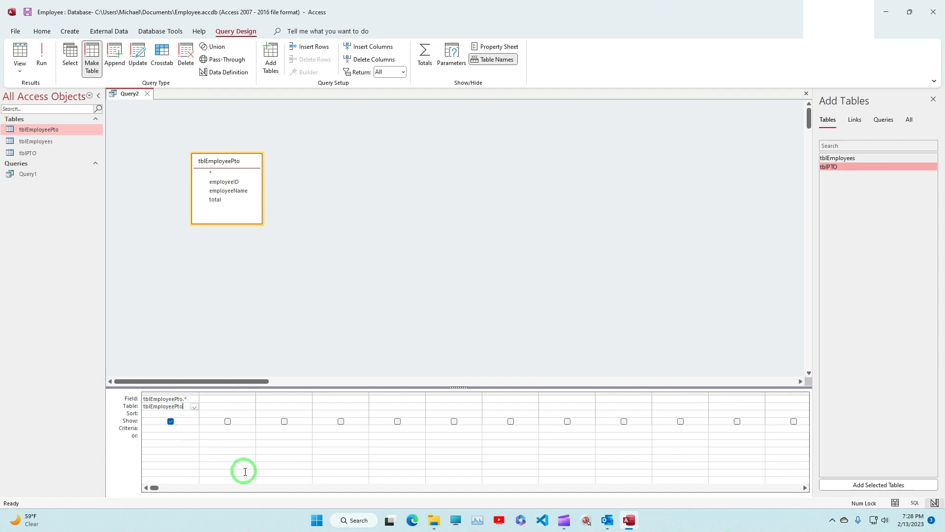
Step: Change the query type to Select and run it to view the tblEmployeePto records
{"action": "left_click", "coordinate": [70, 54]}
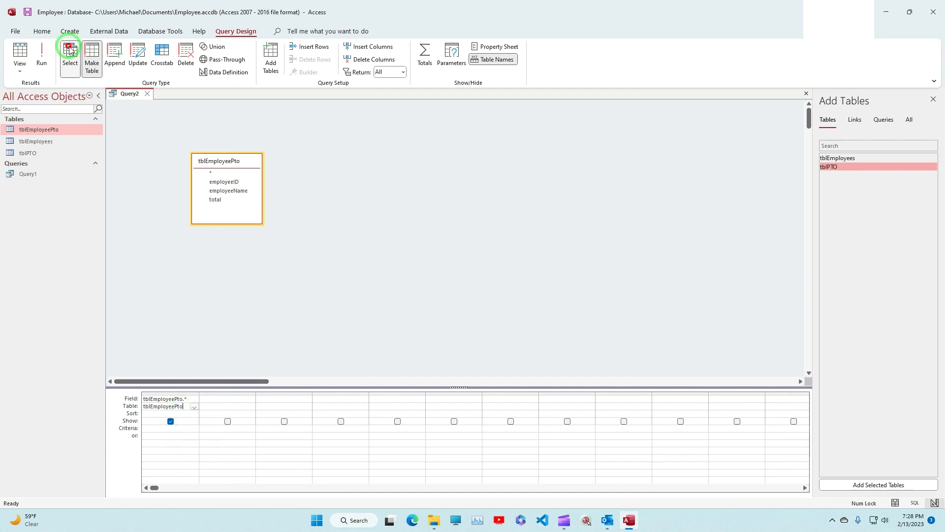
{"action": "left_click", "coordinate": [42, 63]}
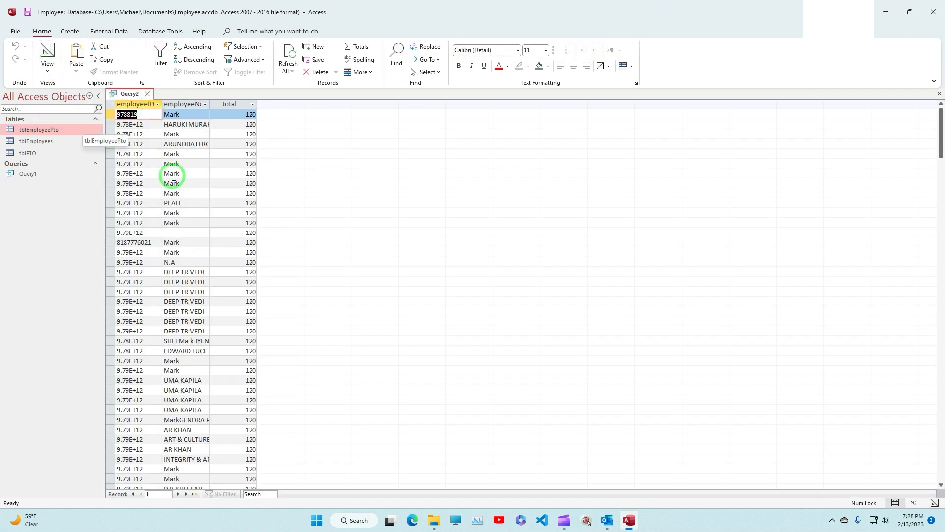
Step: Return to Design View and change the query on tblEmployeePto into a delete query
{"action": "left_click", "coordinate": [37, 55]}
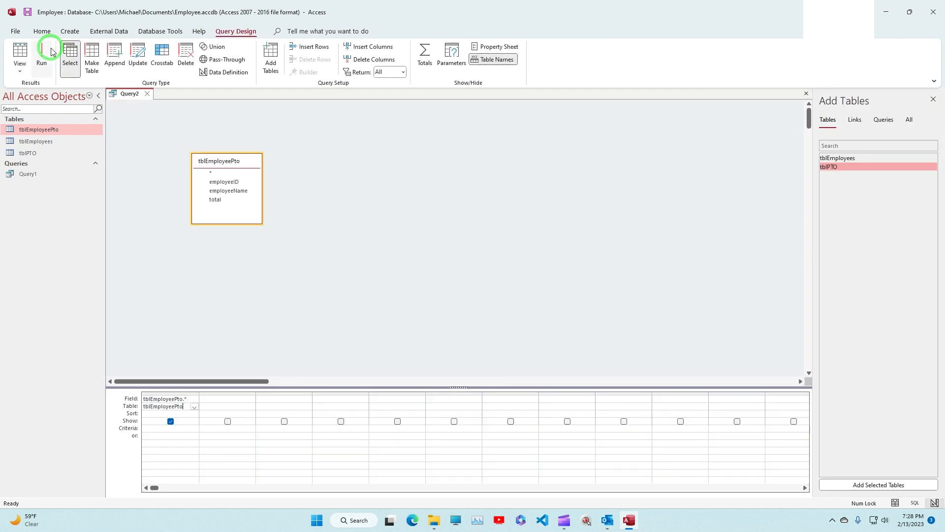
{"action": "left_click", "coordinate": [182, 53]}
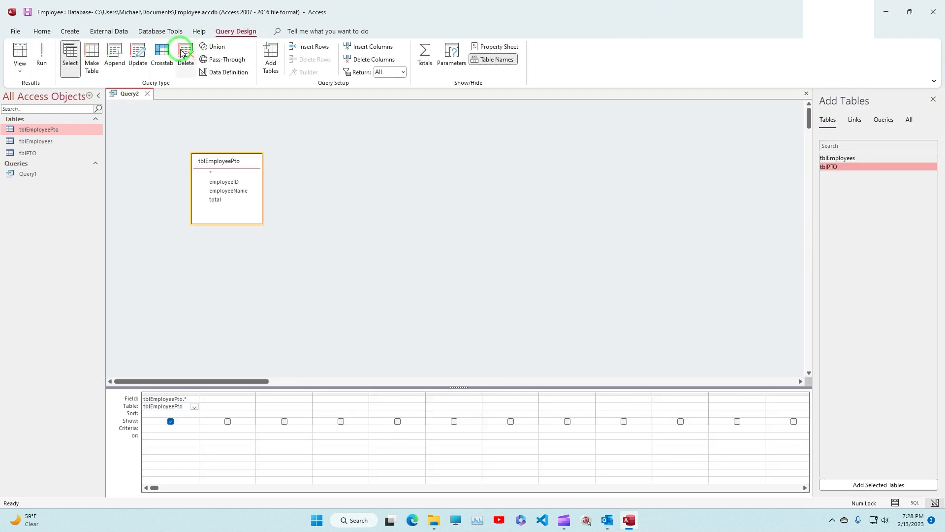
{"action": "left_click", "coordinate": [190, 57]}
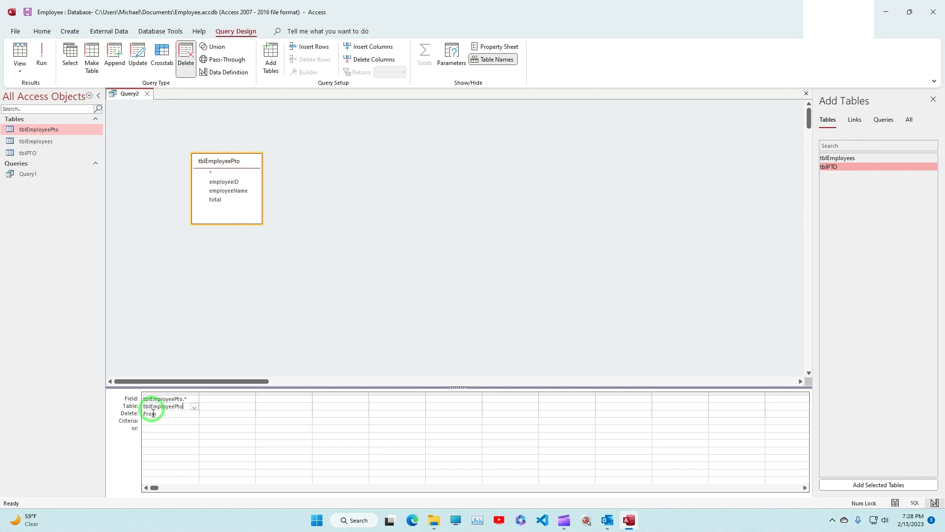
Step: Run the delete query to erase all tblEmployeePto records, and check the table by running it as a select query
{"action": "left_click", "coordinate": [41, 61]}
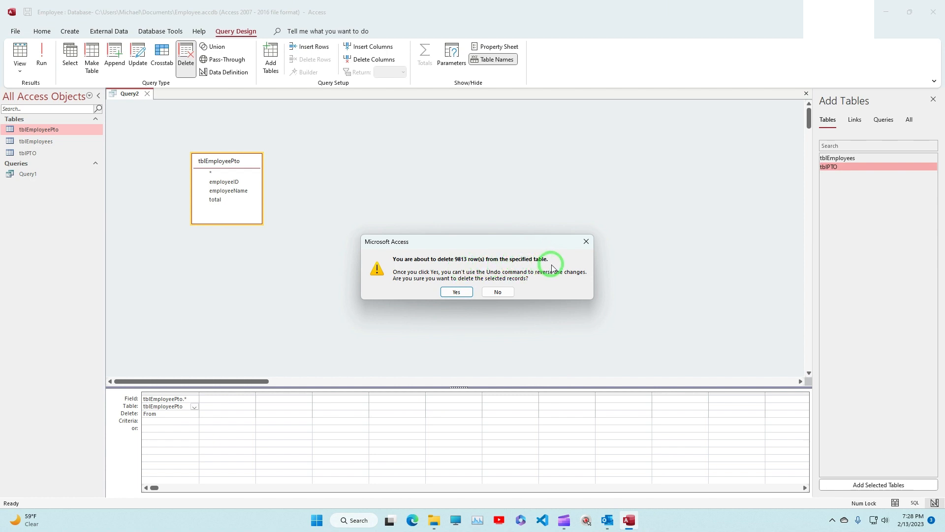
{"action": "left_click", "coordinate": [455, 292]}
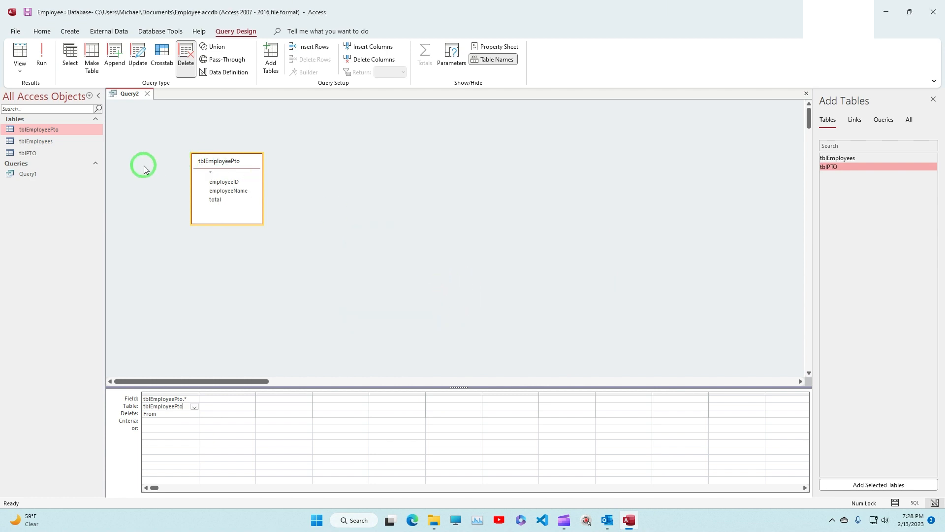
{"action": "left_click", "coordinate": [71, 56]}
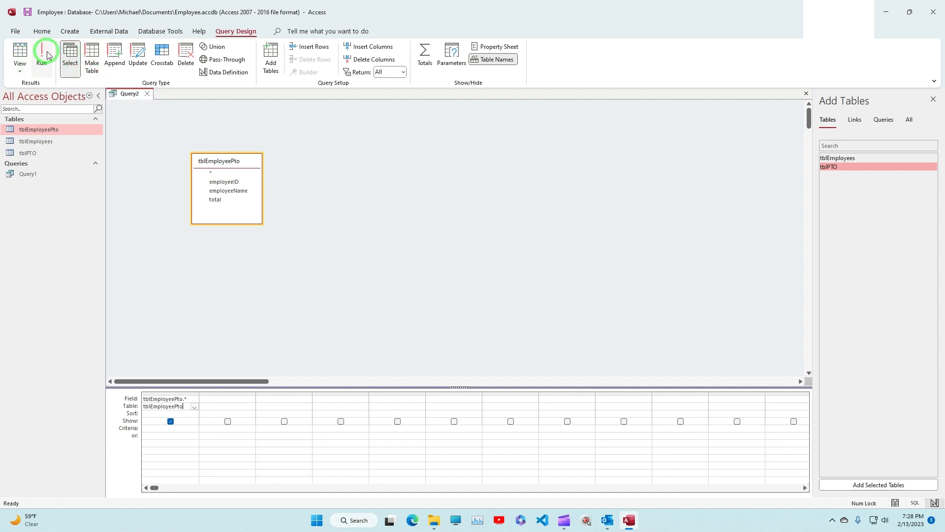
{"action": "left_click", "coordinate": [43, 54]}
{"action": "left_click", "coordinate": [48, 54]}
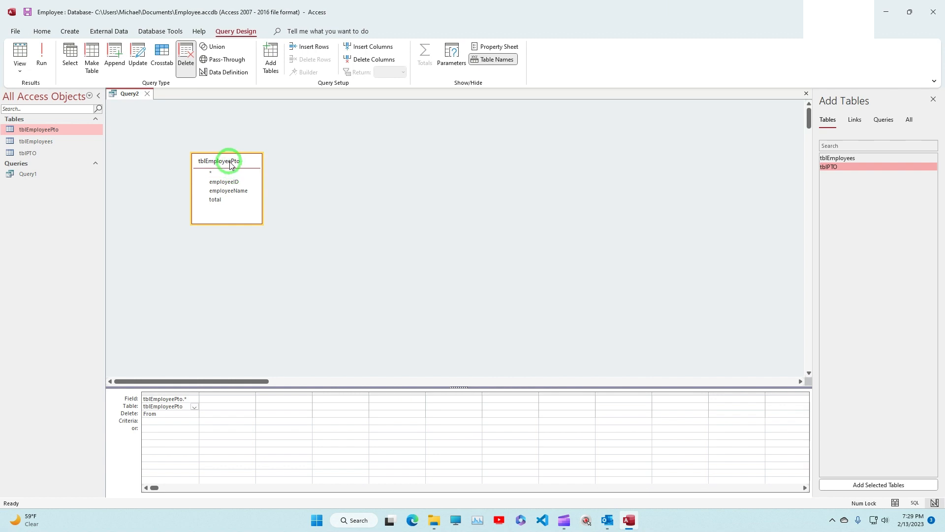
Step: Remove the tblEmployeePto table from the query design
{"action": "left_click_drag", "start_coordinate": [227, 162], "coordinate": [192, 132]}
{"action": "left_click", "coordinate": [291, 152]}
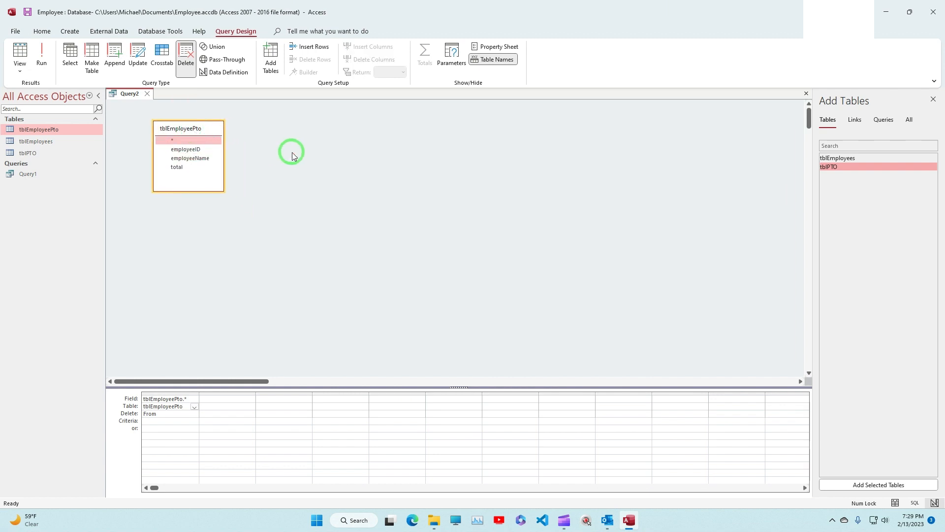
{"action": "left_click", "coordinate": [206, 150]}
{"action": "key", "text": "Delete"}
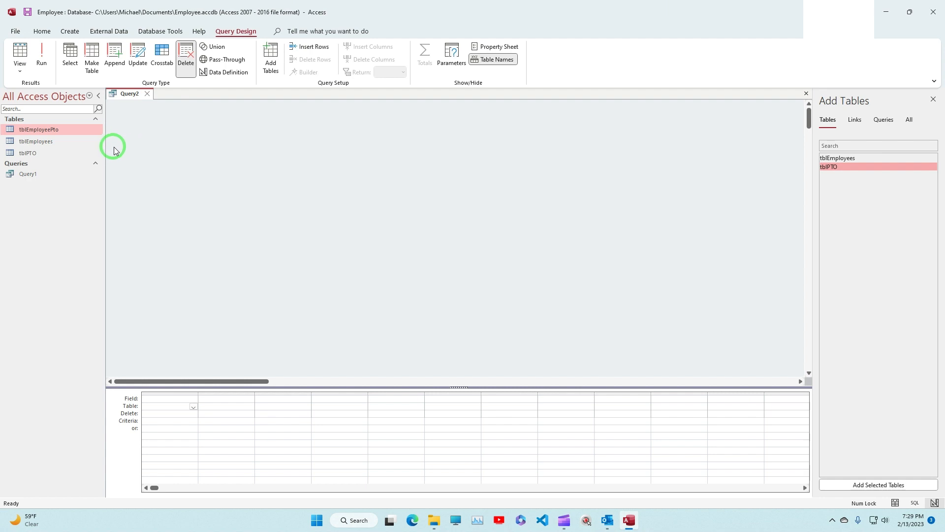
Step: Add the tblEmployees and tblPTO tables to the query and join them on their ID fields
{"action": "left_click_drag", "start_coordinate": [51, 141], "coordinate": [185, 154]}
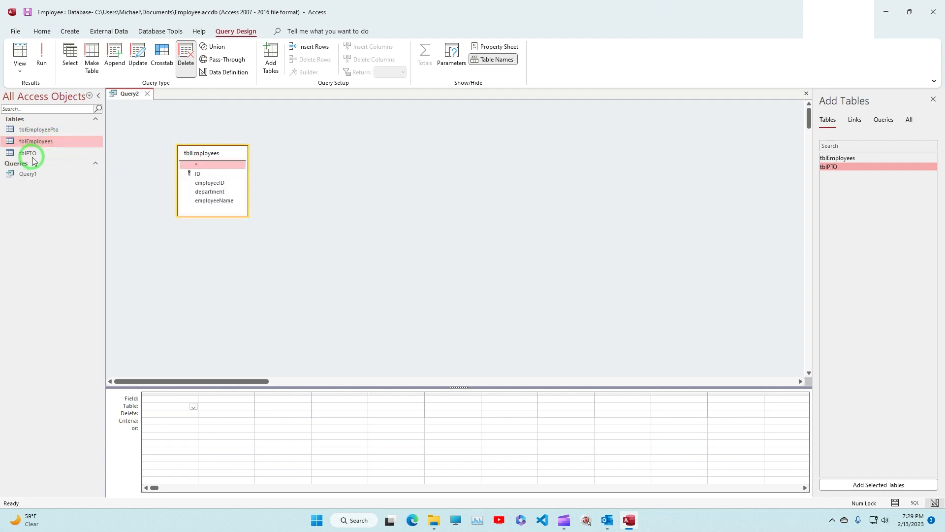
{"action": "left_click", "coordinate": [39, 157]}
{"action": "left_click_drag", "start_coordinate": [38, 156], "coordinate": [327, 156]}
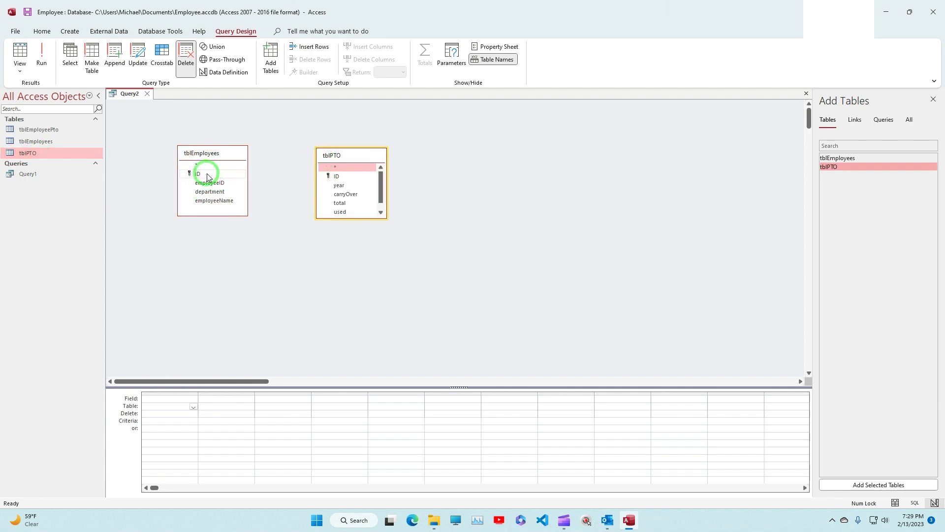
{"action": "left_click_drag", "start_coordinate": [208, 177], "coordinate": [330, 181]}
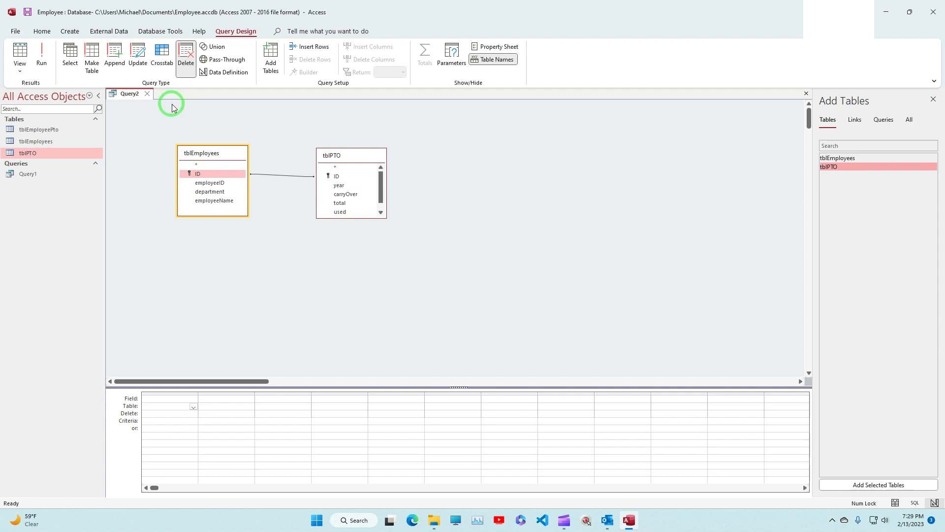
Step: Make it an append query into tblEmployeePto in the current database, with employeeID and employeeName from tblEmployees as fields
{"action": "left_click", "coordinate": [114, 60]}
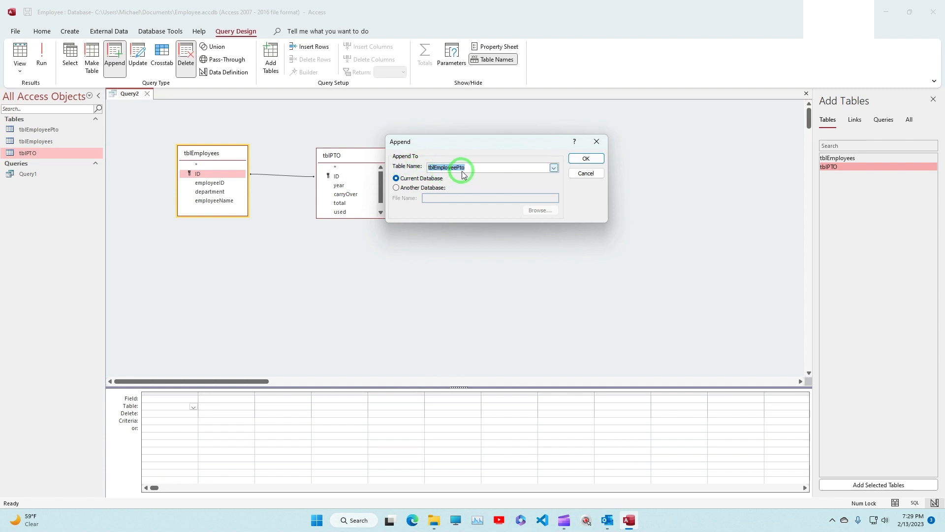
{"action": "left_click", "coordinate": [585, 161]}
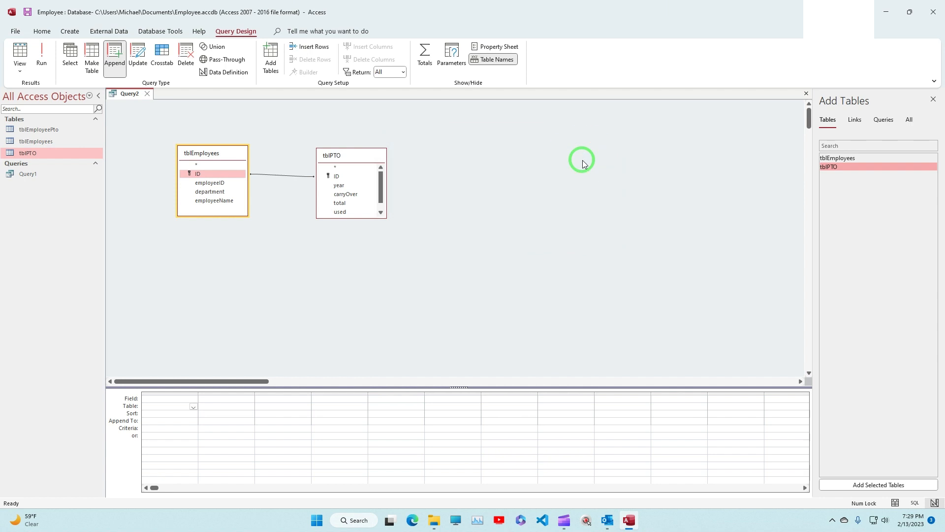
{"action": "double_click", "coordinate": [207, 183]}
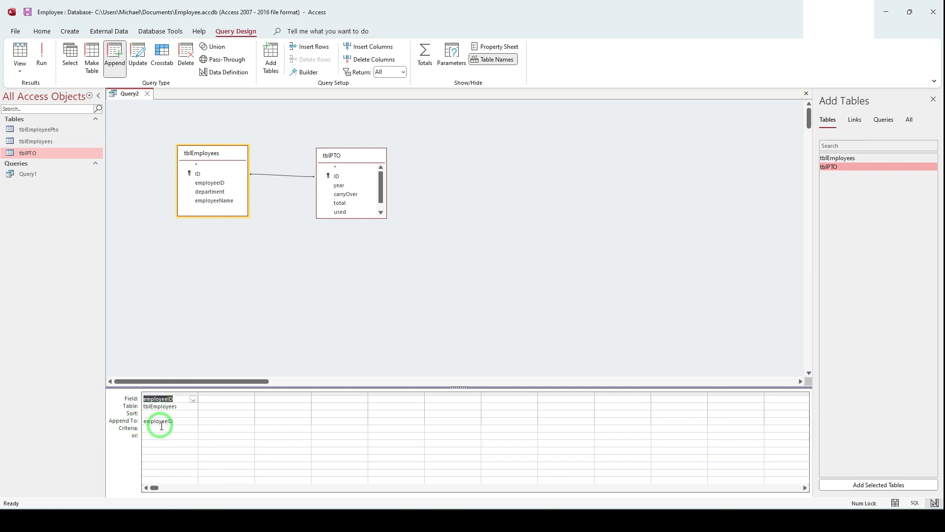
{"action": "left_click", "coordinate": [213, 202]}
{"action": "double_click", "coordinate": [213, 202]}
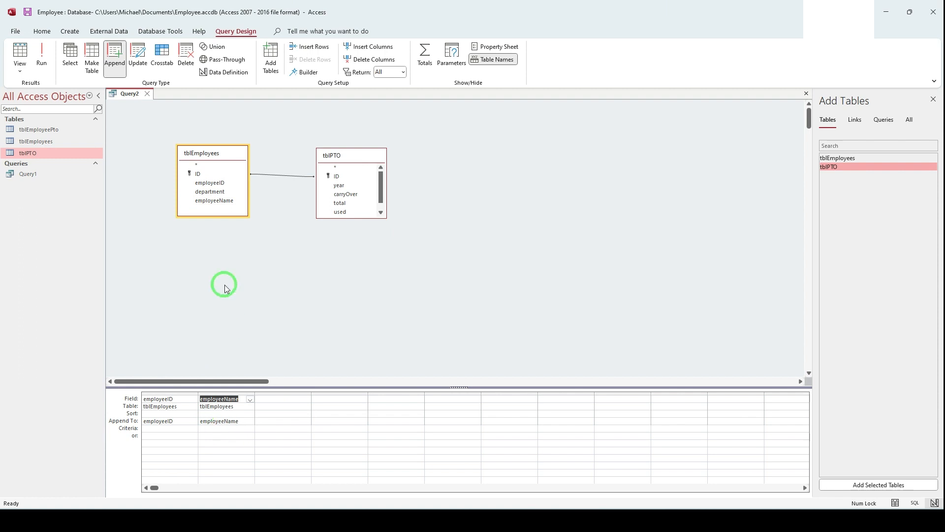
Step: Try to match the department field from tblEmployees to a destination field, and delete its column from the design grid
{"action": "double_click", "coordinate": [213, 194]}
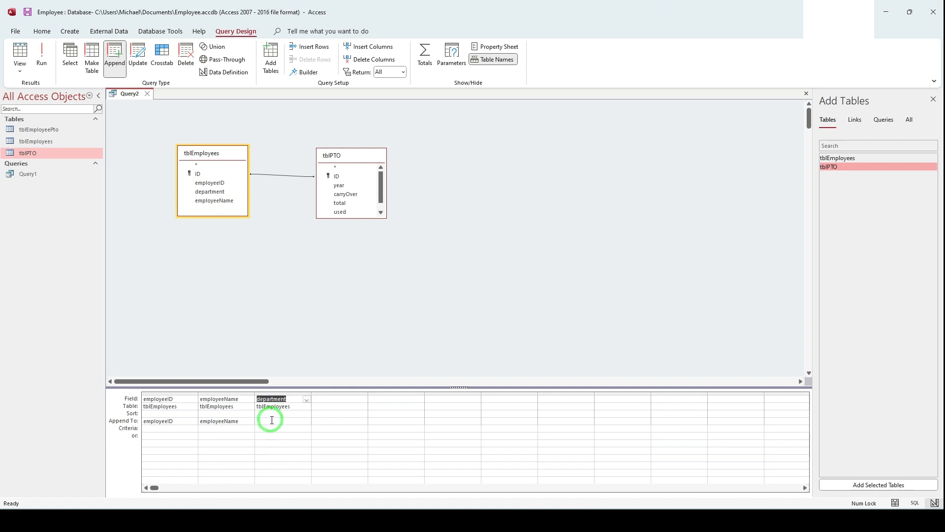
{"action": "left_click", "coordinate": [272, 420]}
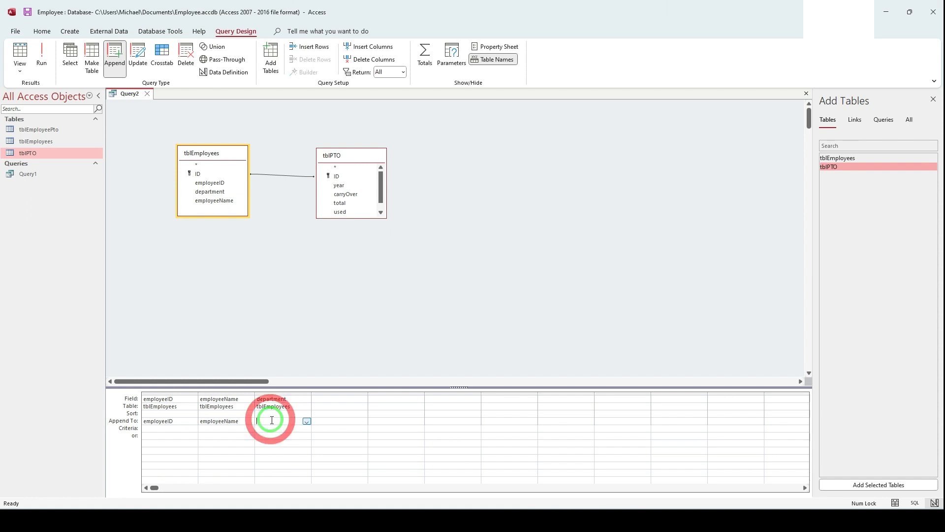
{"action": "left_click", "coordinate": [306, 422]}
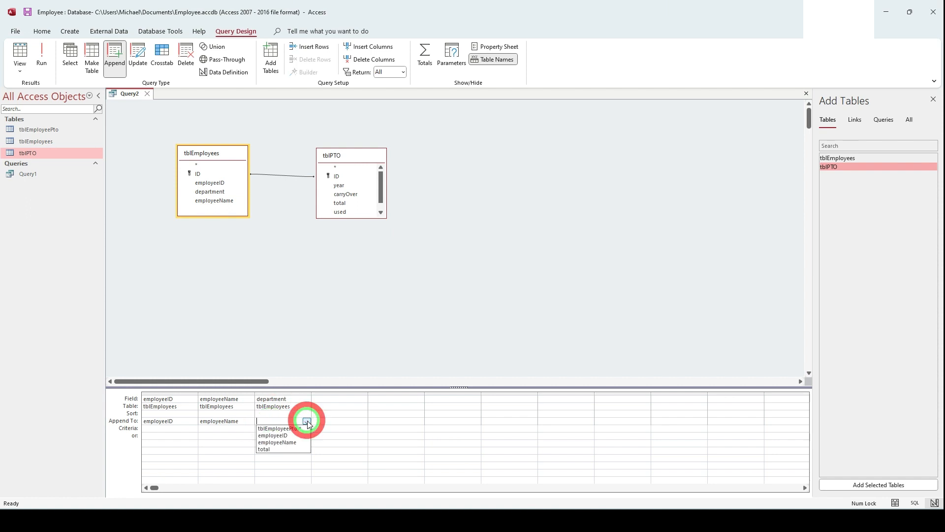
{"action": "left_click", "coordinate": [281, 467]}
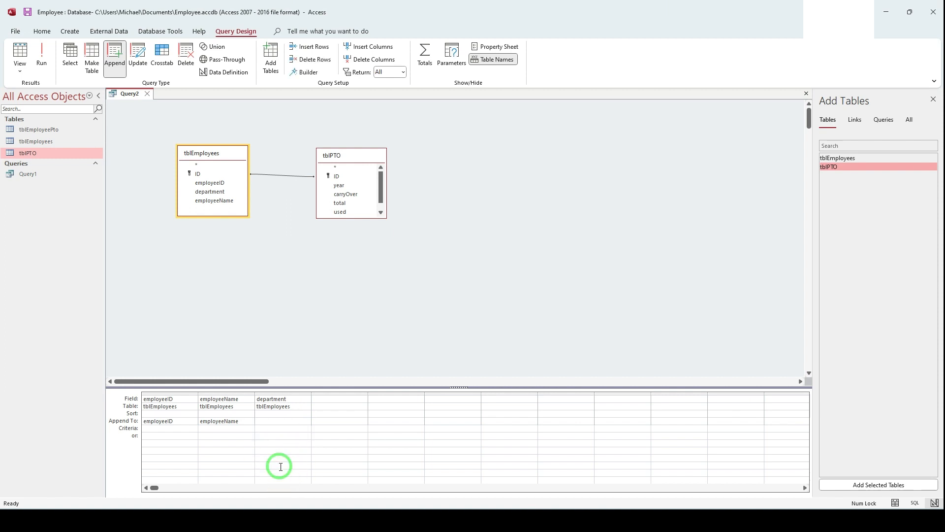
{"action": "left_click", "coordinate": [275, 392]}
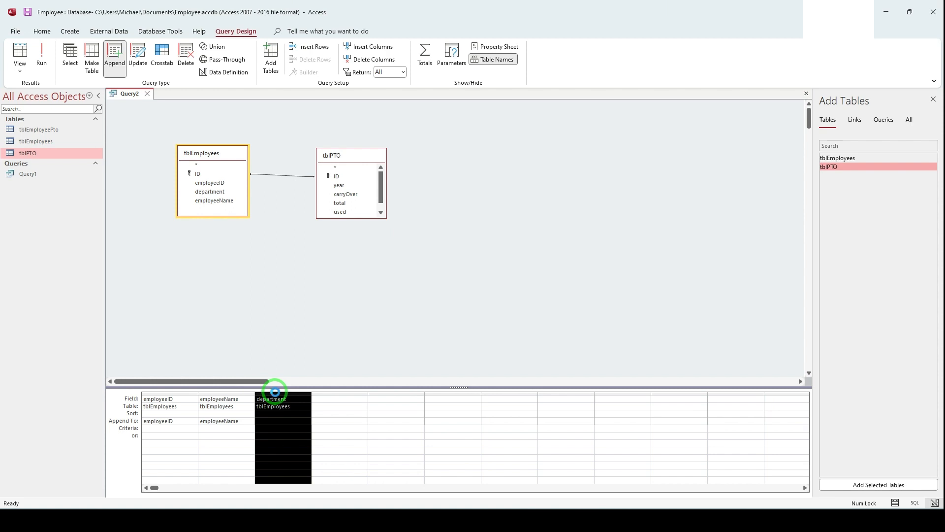
{"action": "key", "text": "Delete"}
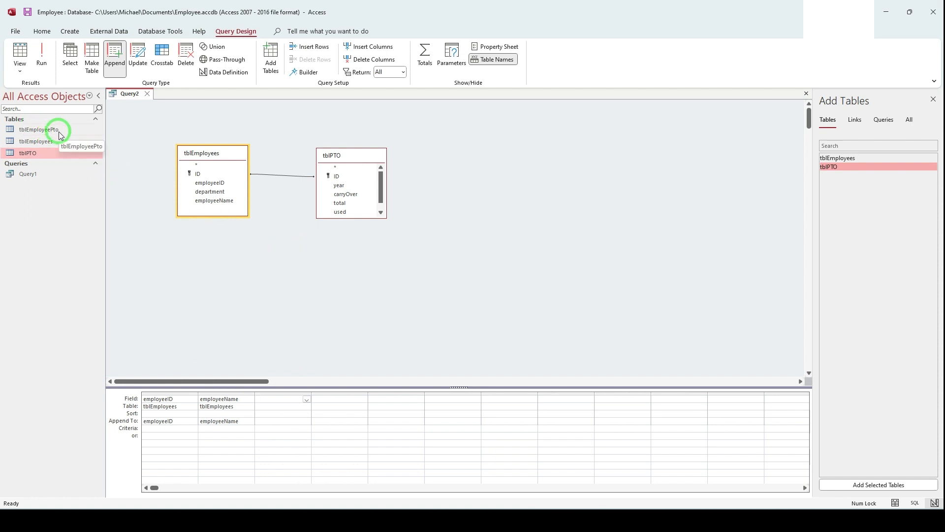
Step: Add the total field from tblPTO to the append query, and run it to append the rows to tblEmployeePto
{"action": "left_click", "coordinate": [343, 204]}
{"action": "double_click", "coordinate": [345, 205]}
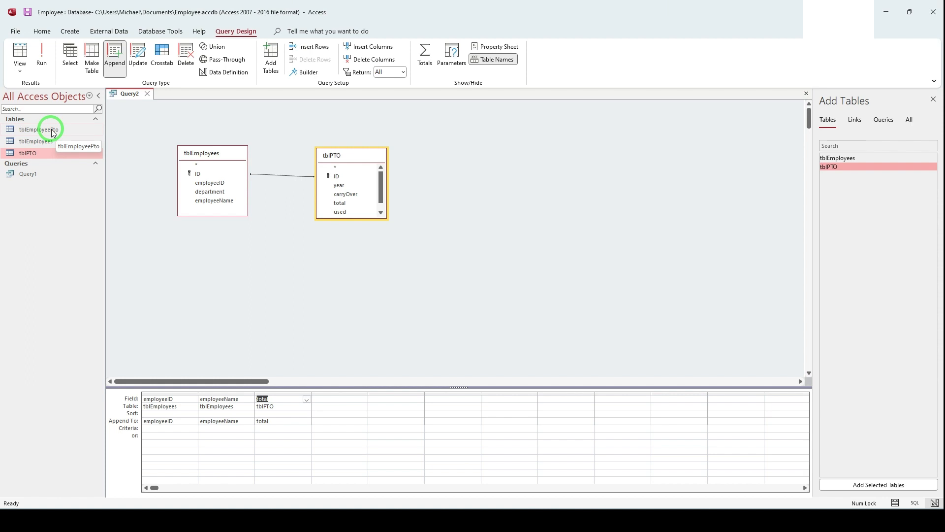
{"action": "left_click", "coordinate": [42, 58]}
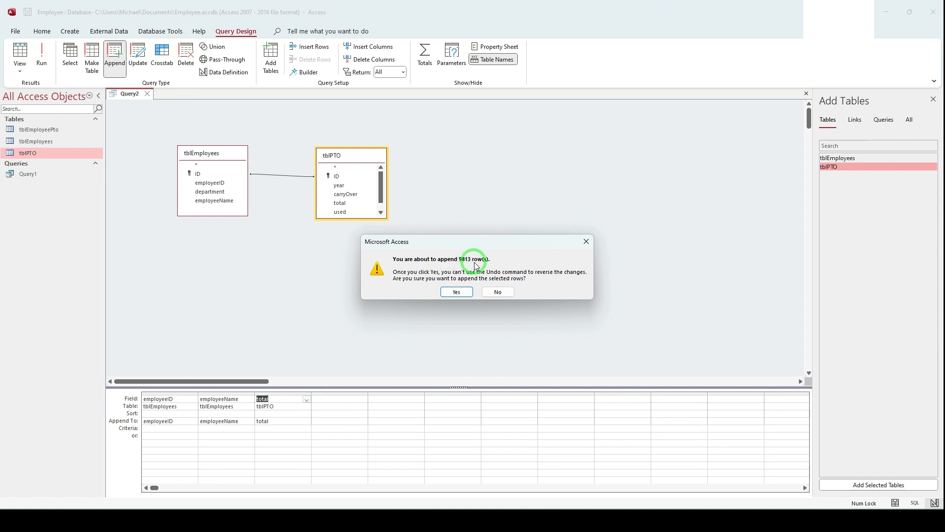
{"action": "left_click", "coordinate": [457, 292]}
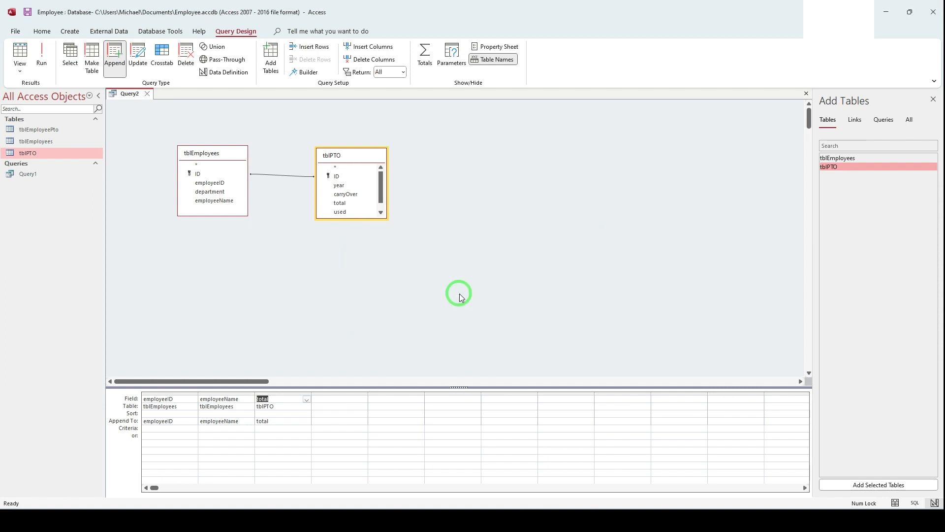
Step: Preview the append query's rows, and change it to a select query and run it before returning to Design View
{"action": "left_click", "coordinate": [20, 53]}
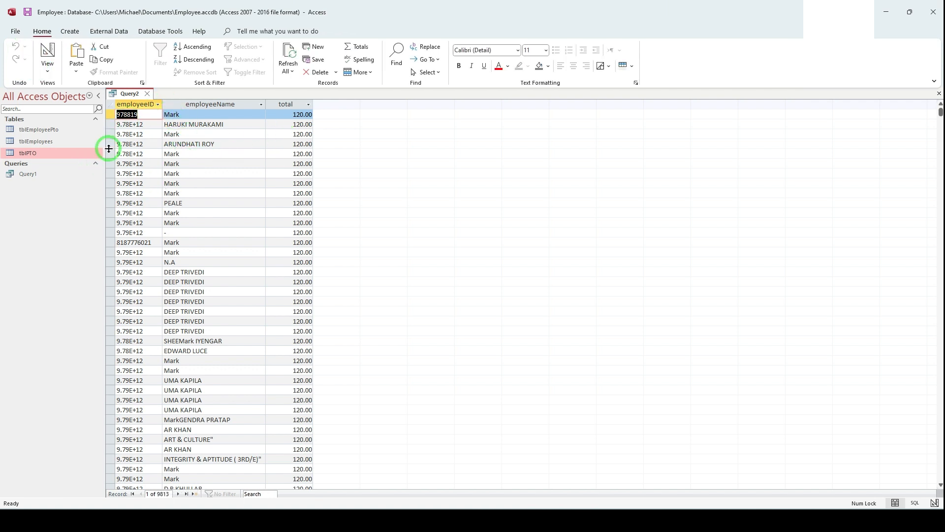
{"action": "left_click", "coordinate": [48, 57]}
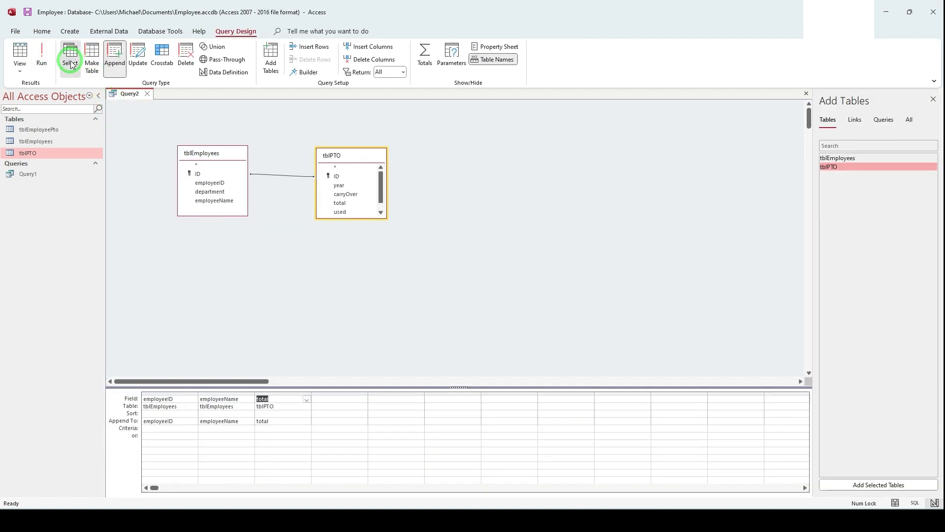
{"action": "left_click", "coordinate": [71, 63]}
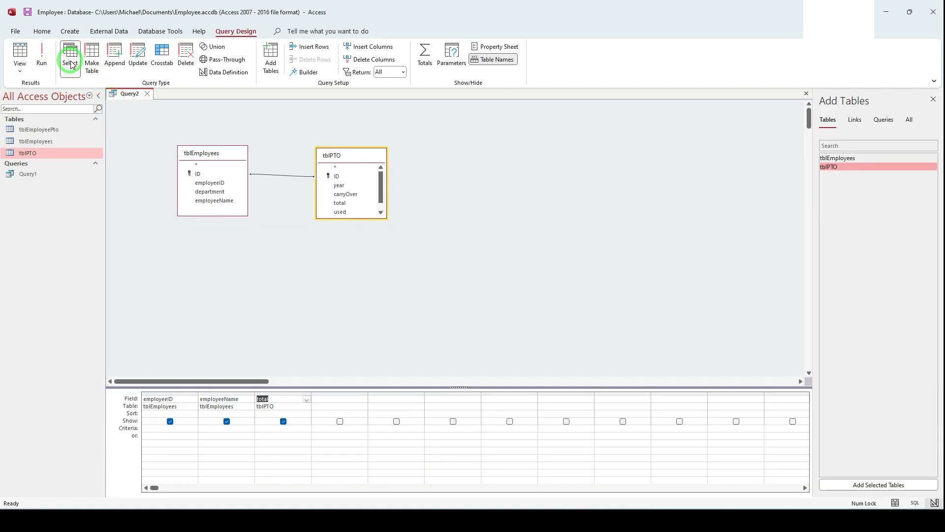
{"action": "left_click", "coordinate": [39, 61]}
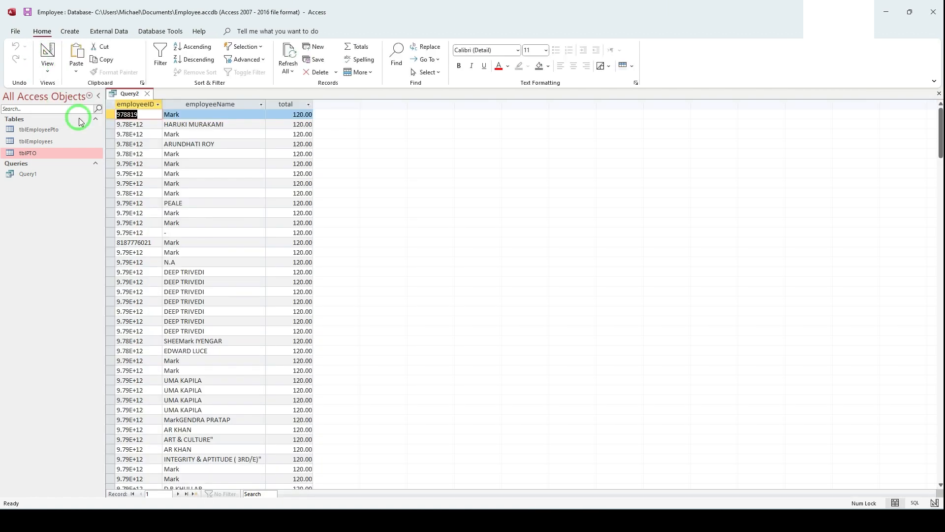
{"action": "left_click", "coordinate": [38, 58]}
Step: Open the tblEmployeePto table to examine its records, and close it to return to the query design
{"action": "double_click", "coordinate": [42, 131]}
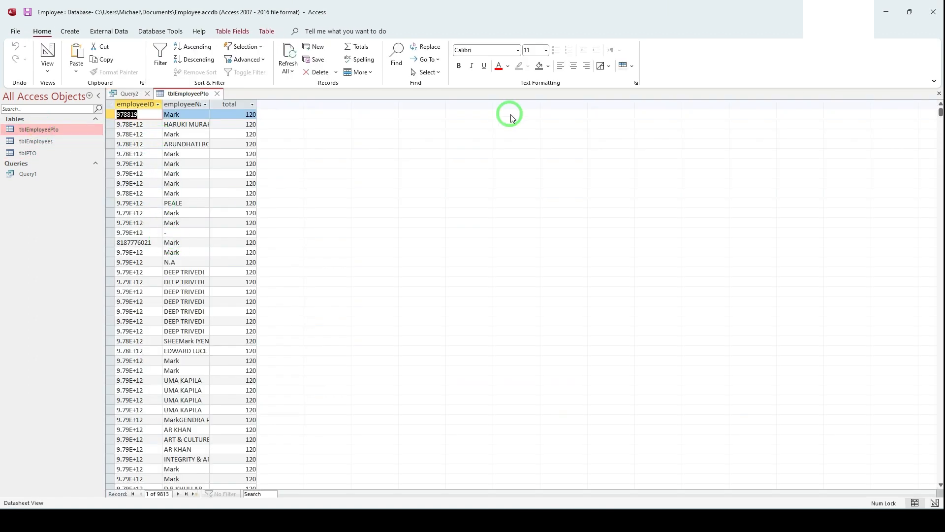
{"action": "left_click", "coordinate": [939, 93]}
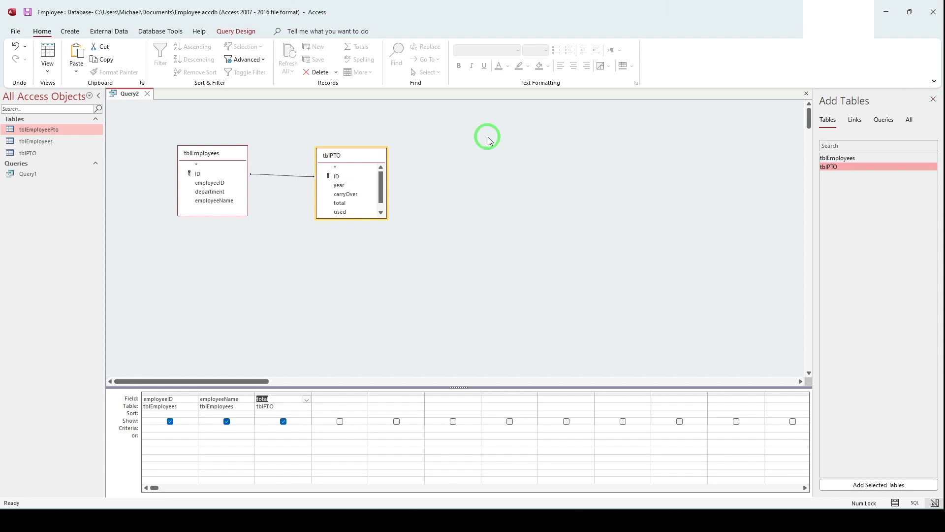
{"action": "left_click", "coordinate": [238, 32]}
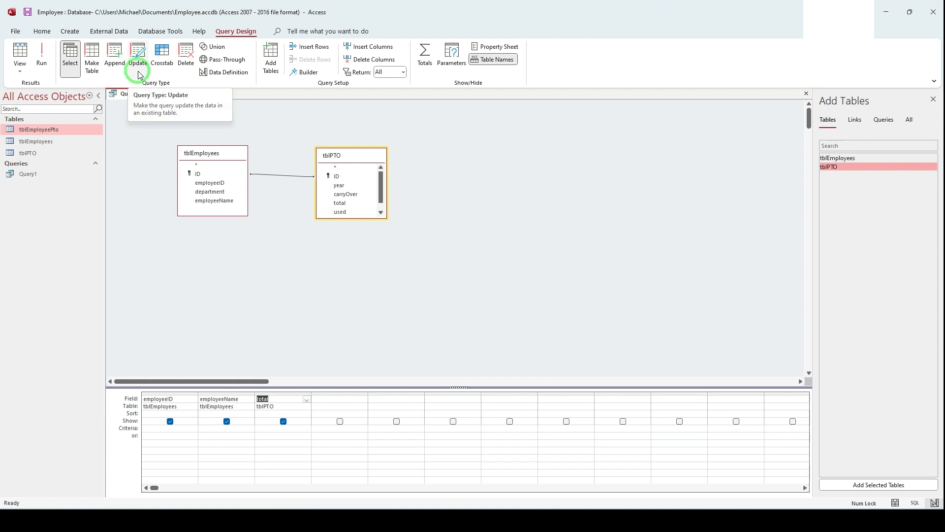
Step: Clear the tblEmployees and tblPTO tables and their fields from the select query
{"action": "left_click", "coordinate": [202, 166]}
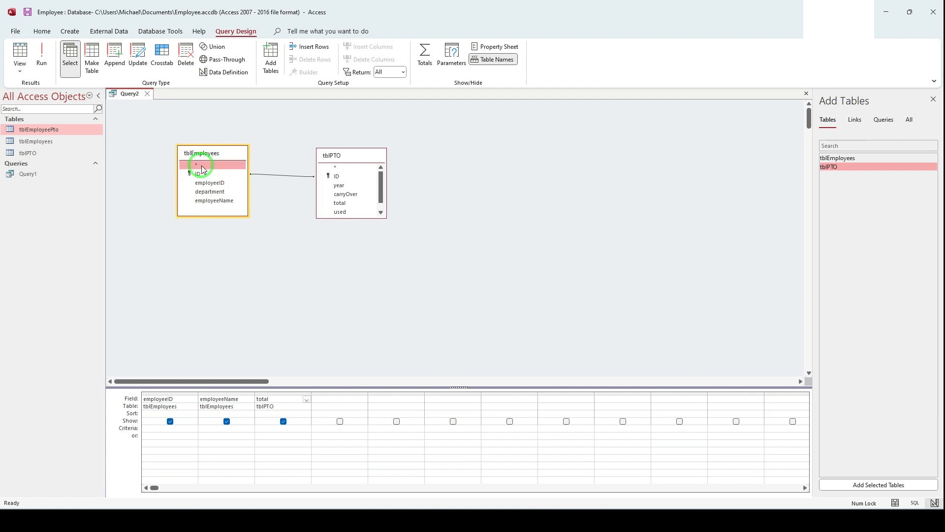
{"action": "key", "text": "Delete"}
{"action": "key", "text": "Delete"}
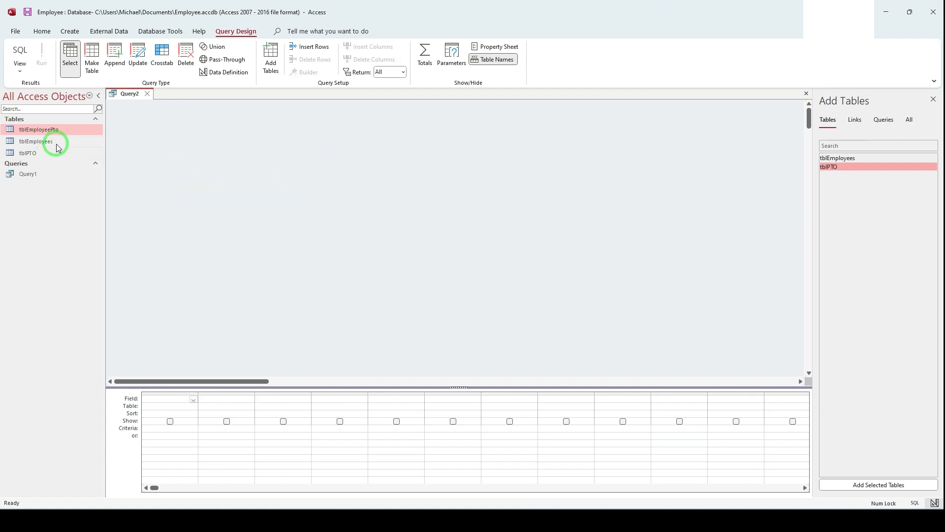
Step: Add the tblEmployeePto table to the query and place only its total field in the design grid
{"action": "left_click_drag", "start_coordinate": [63, 135], "coordinate": [234, 153]}
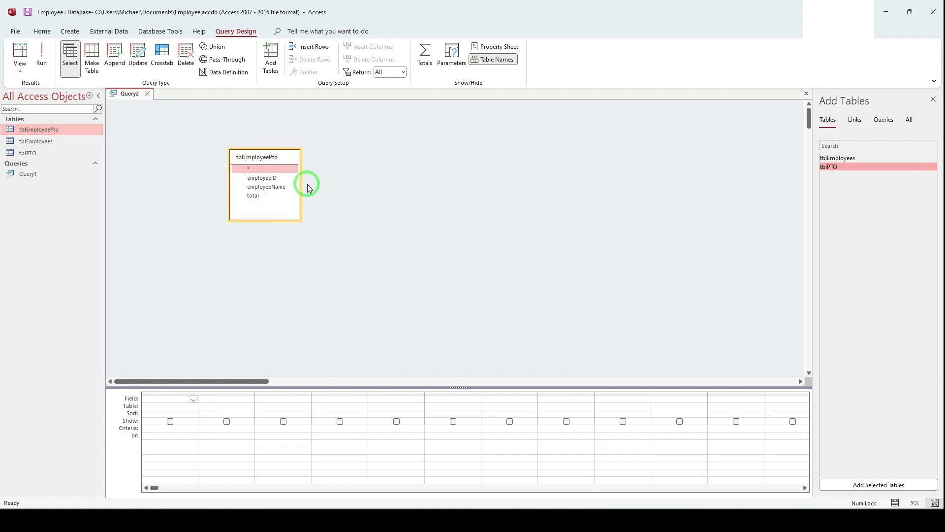
{"action": "left_click", "coordinate": [259, 197]}
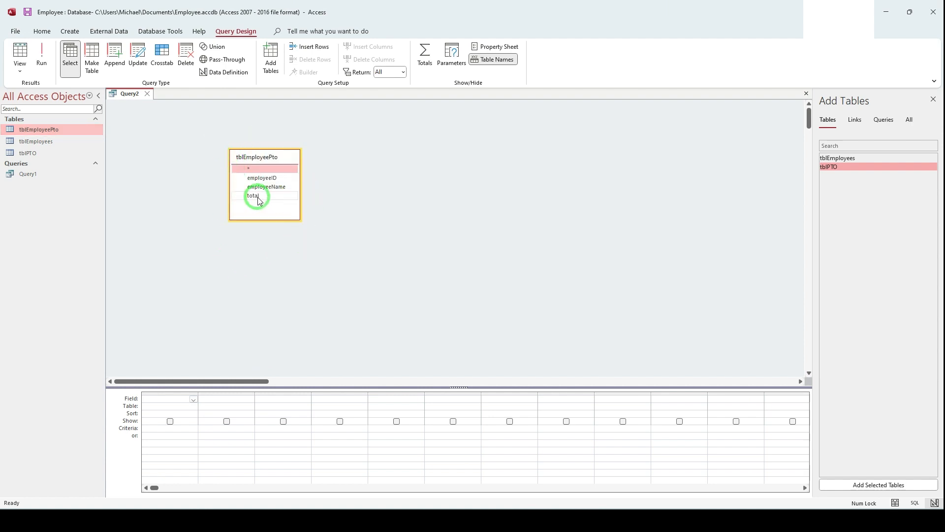
{"action": "double_click", "coordinate": [259, 197]}
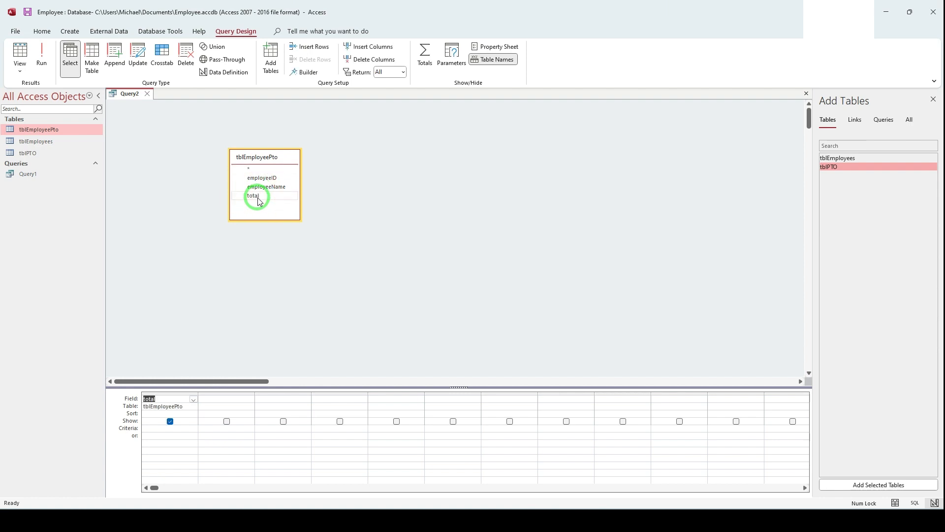
Step: Run the select query on the total field, and back in Design View move the tblEmployeePto field list toward the design area's upper-left corner
{"action": "left_click", "coordinate": [42, 58]}
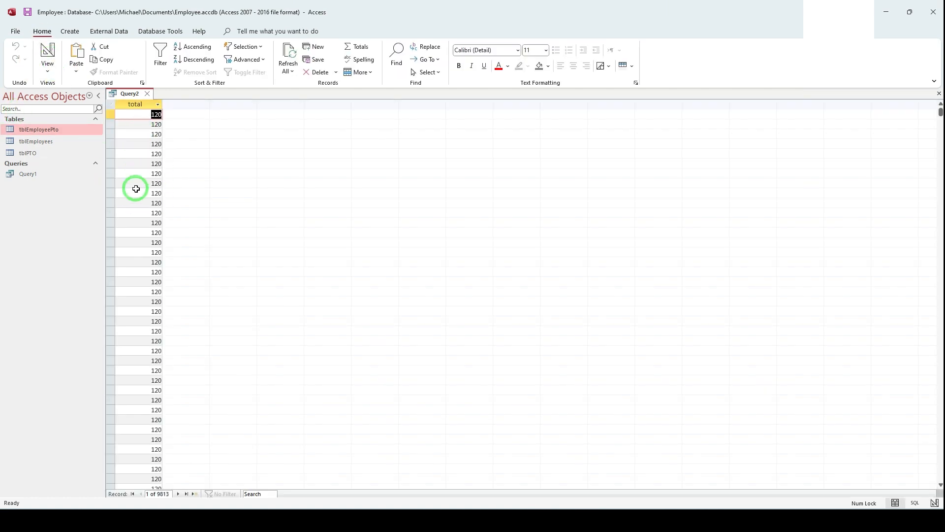
{"action": "left_click", "coordinate": [44, 53]}
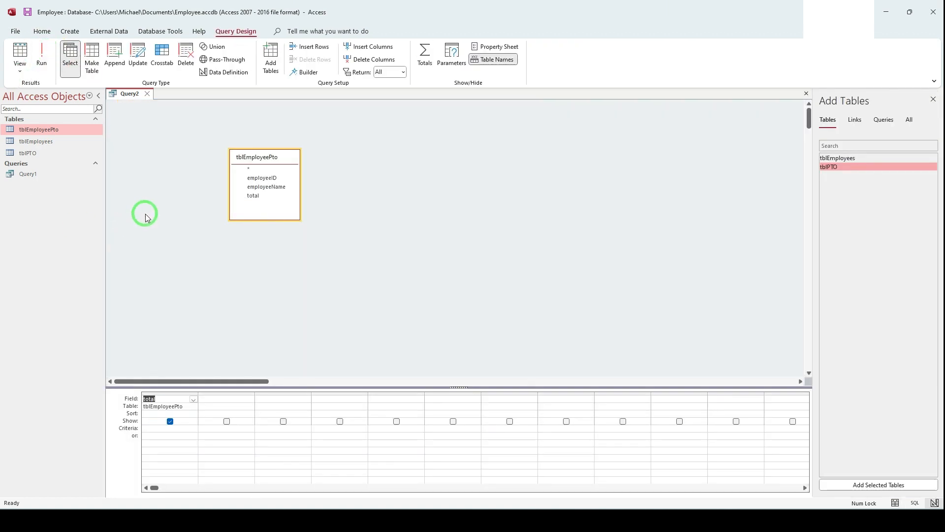
{"action": "left_click_drag", "start_coordinate": [253, 159], "coordinate": [163, 133]}
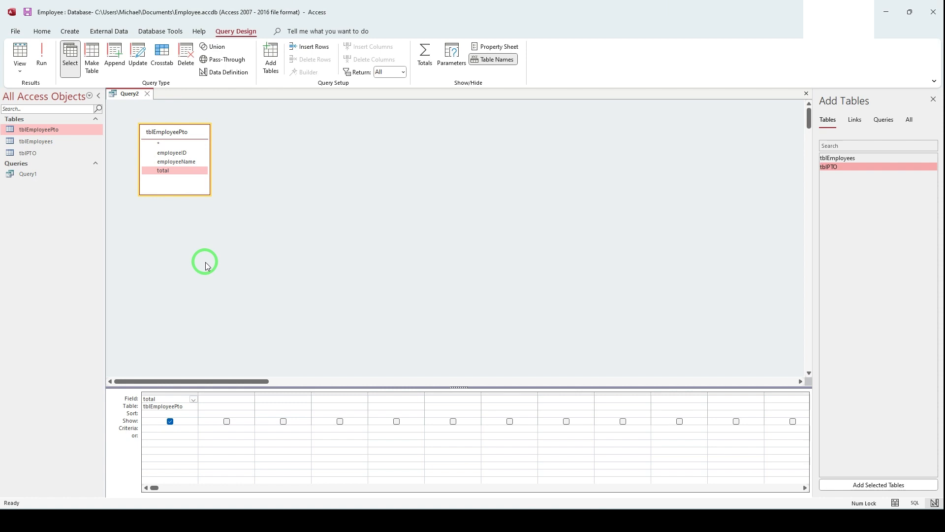
Step: Convert the query to an update query that sets the total field to 130, and run it on the tblEmployeePto records
{"action": "left_click", "coordinate": [140, 55]}
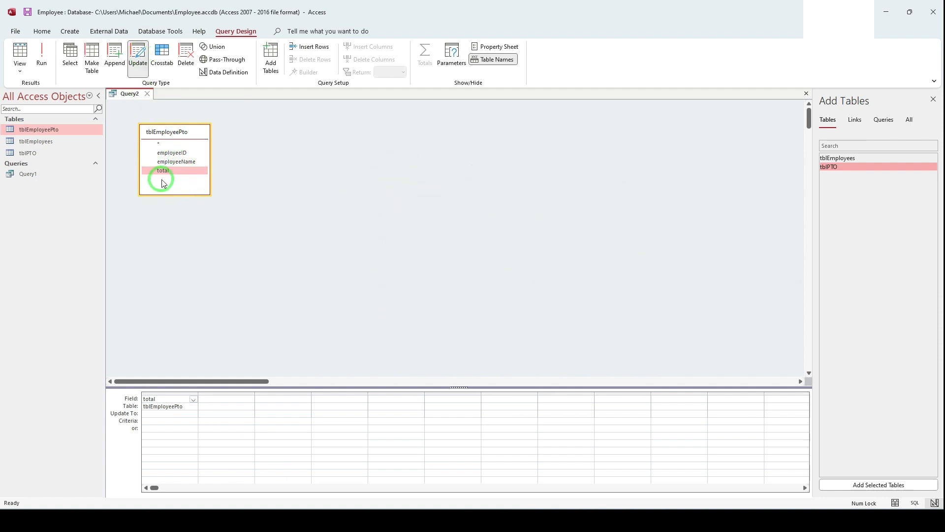
{"action": "left_click", "coordinate": [146, 413]}
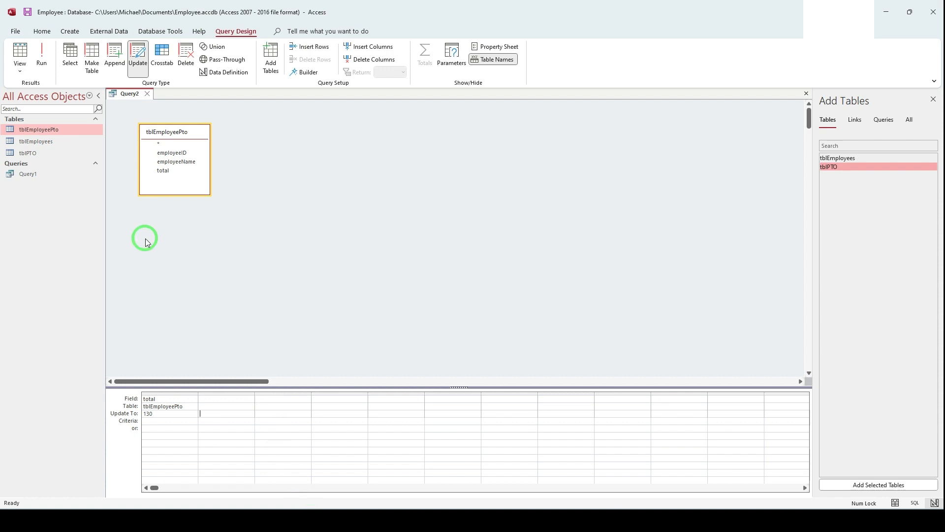
{"action": "left_click", "coordinate": [44, 62]}
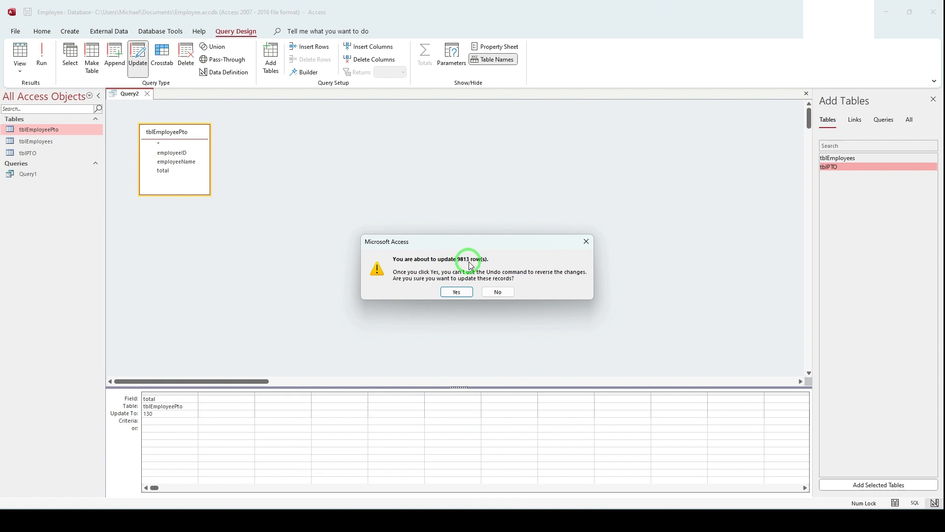
{"action": "left_click", "coordinate": [456, 292]}
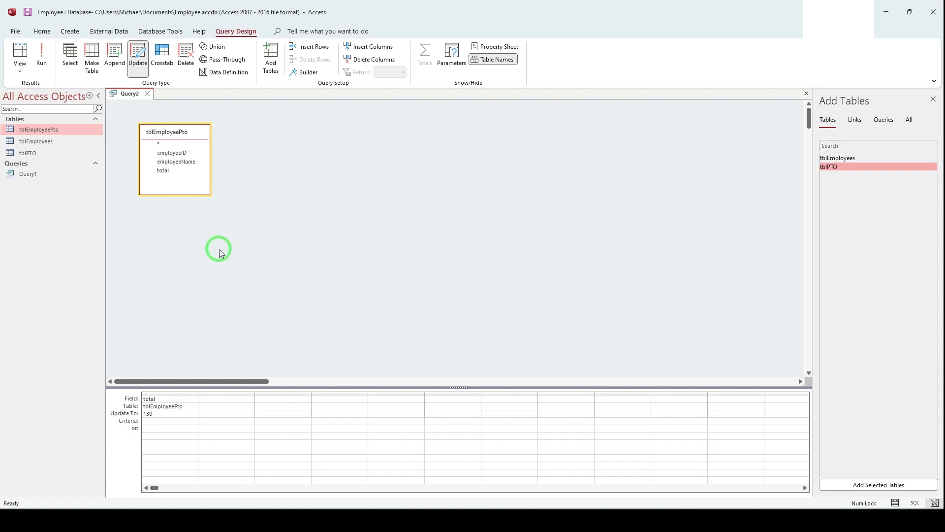
Step: Change the update query back to a select query and run it to check the total values before returning to Design View
{"action": "left_click", "coordinate": [70, 63]}
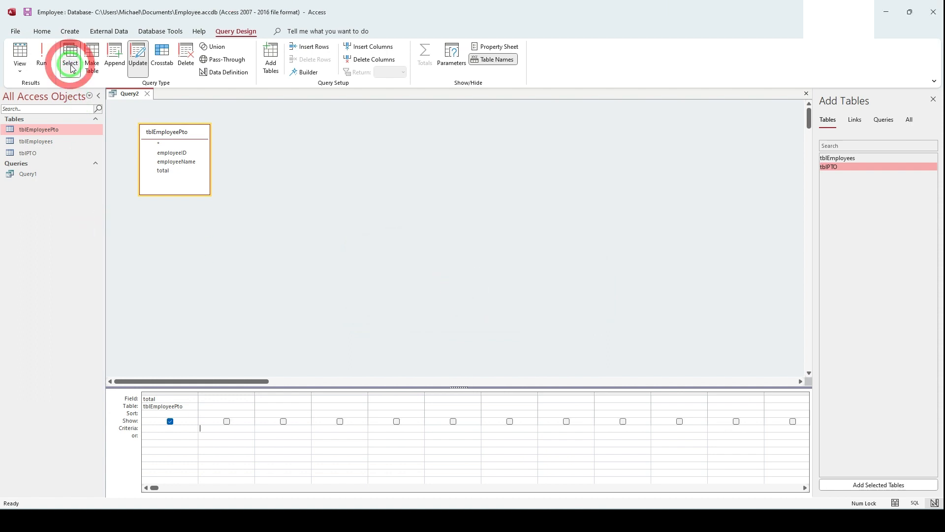
{"action": "left_click", "coordinate": [32, 62]}
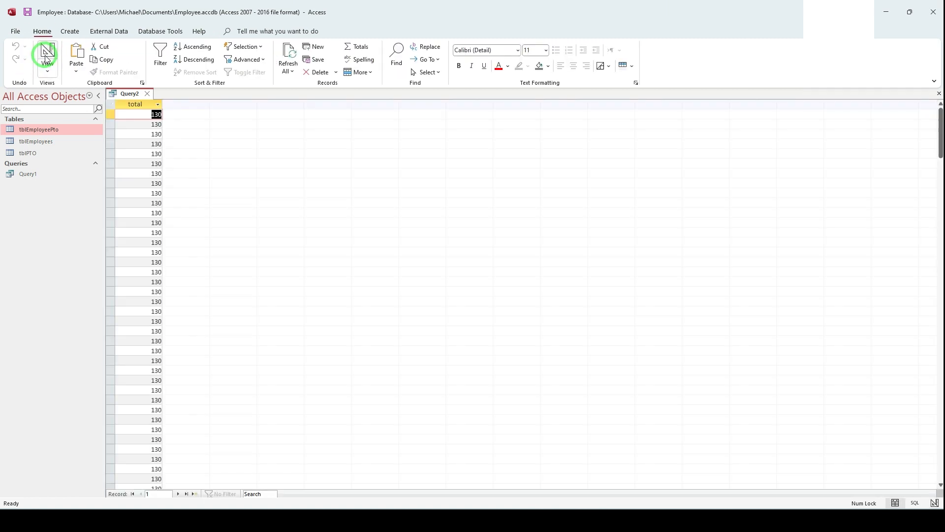
{"action": "left_click", "coordinate": [176, 136]}
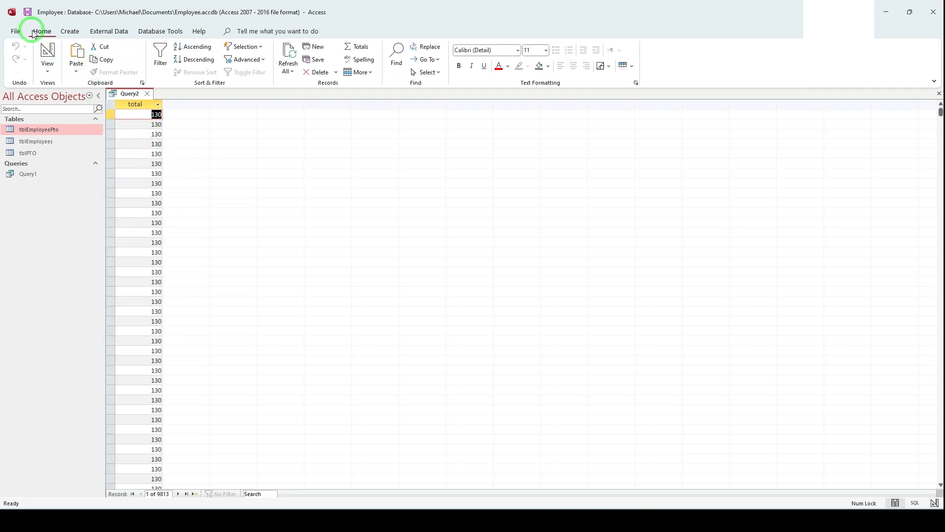
{"action": "left_click", "coordinate": [44, 50]}
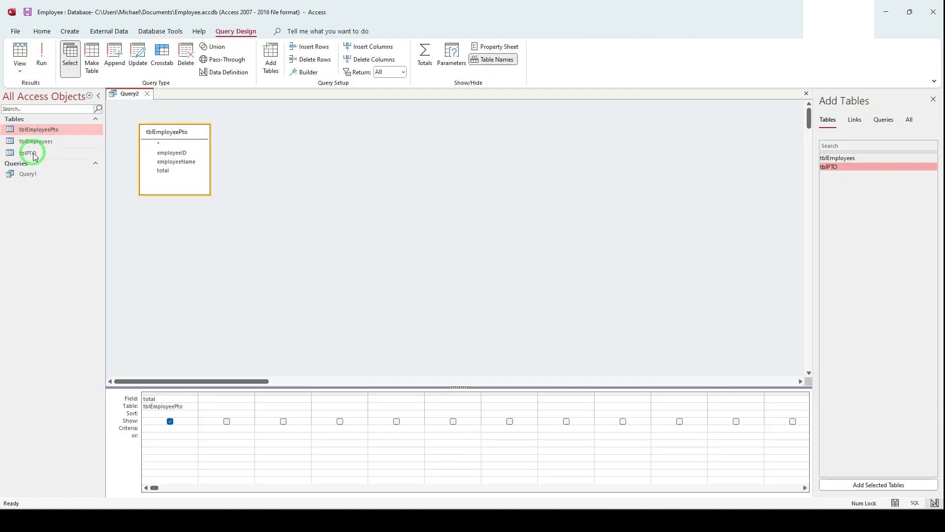
Step: Open the tblEmployeePto table, examine the total column through to the last record, and close the table
{"action": "double_click", "coordinate": [43, 131]}
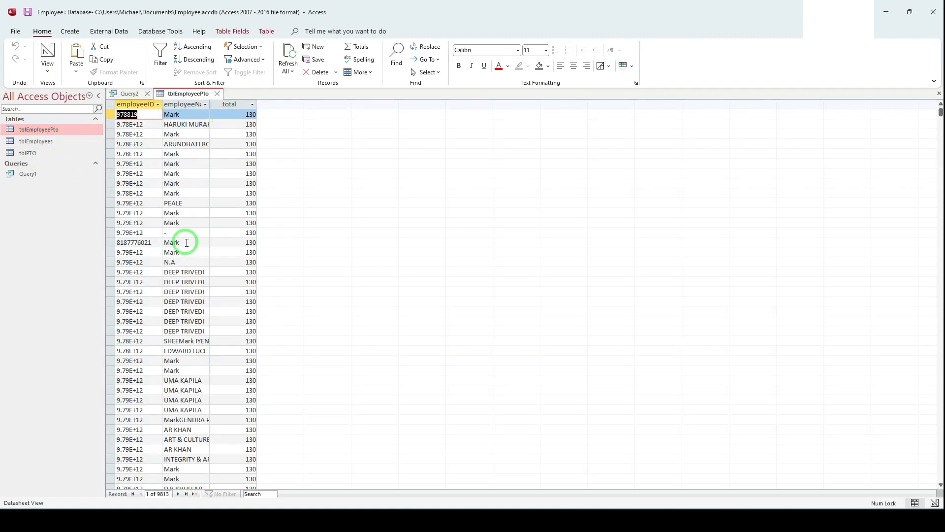
{"action": "scroll", "coordinate": [186, 244], "scroll_direction": "down", "scroll_amount": 4}
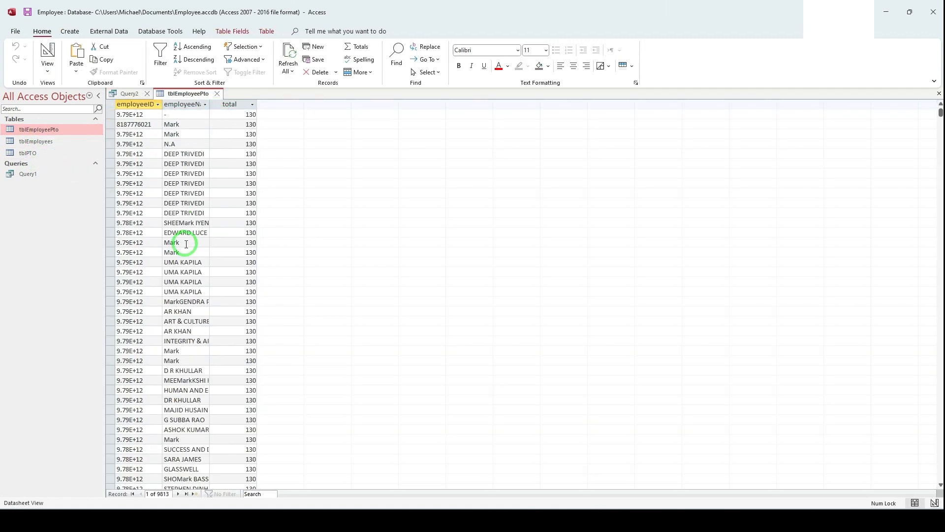
{"action": "left_click", "coordinate": [186, 494]}
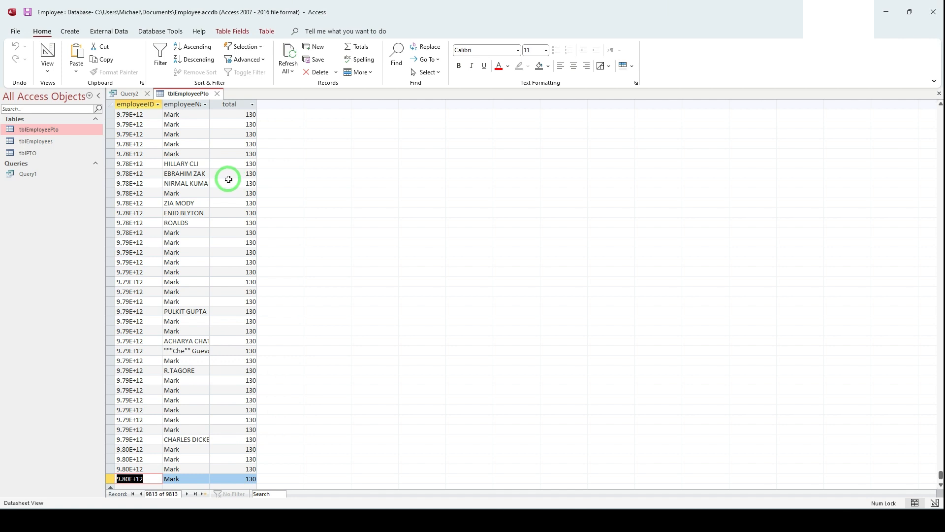
{"action": "left_click", "coordinate": [217, 93]}
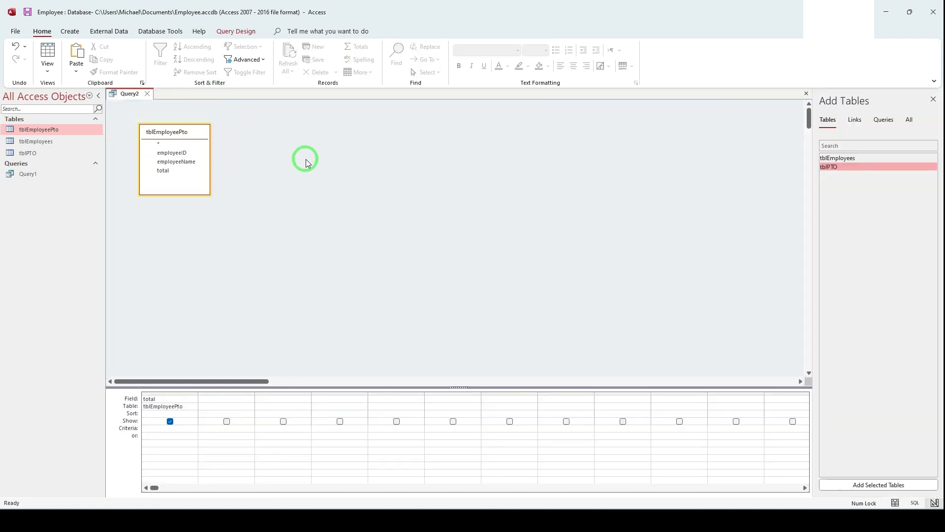